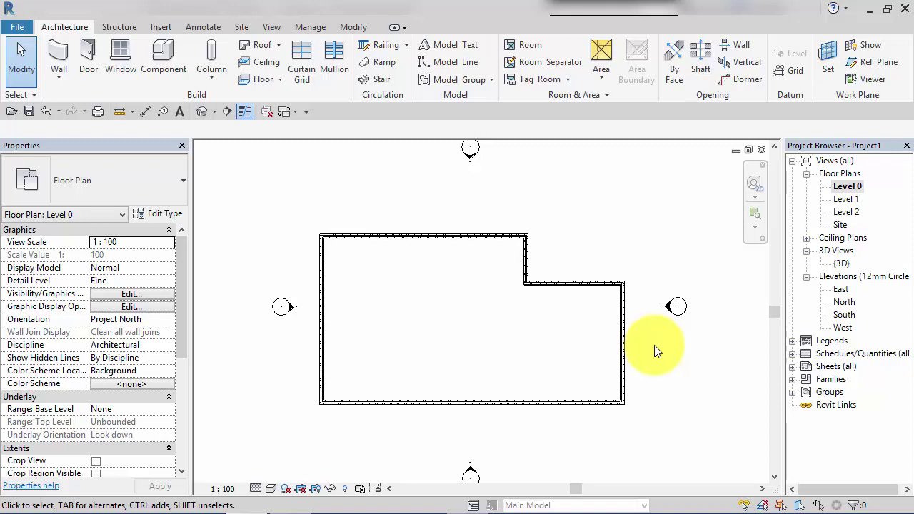
Step: Open the {3D} view and orbit the L-shaped walled building to see another side
{"action": "double_click", "coordinate": [840, 264]}
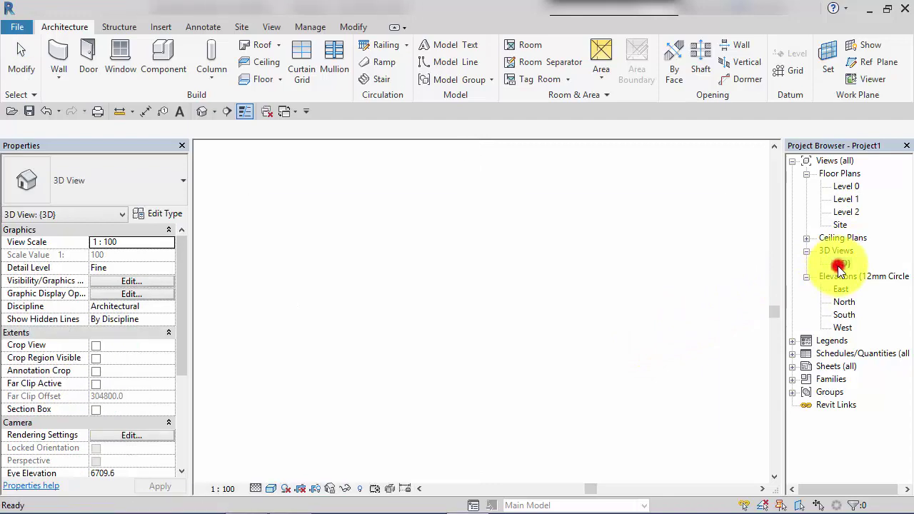
{"action": "middle_click_drag", "start_coordinate": [693, 392], "coordinate": [679, 383]}
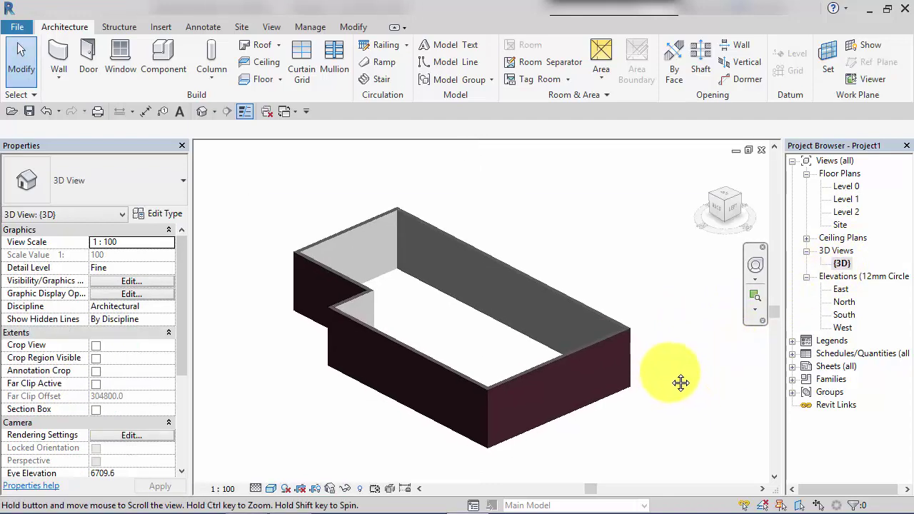
{"action": "left_click", "coordinate": [755, 265]}
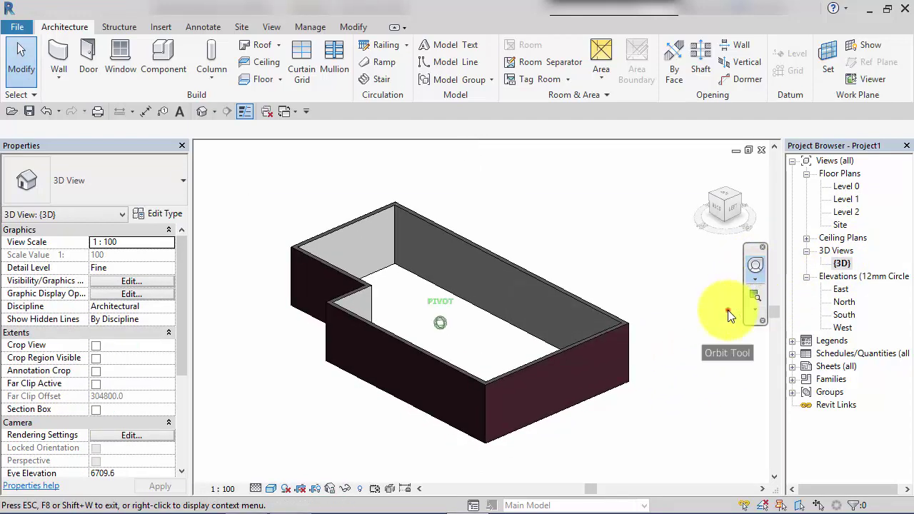
{"action": "left_click_drag", "start_coordinate": [728, 310], "coordinate": [554, 316]}
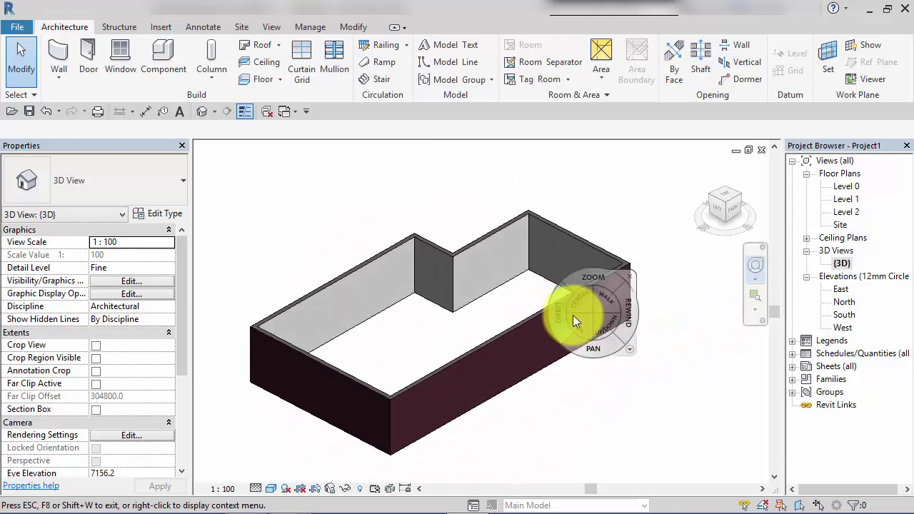
{"action": "key", "text": "Escape"}
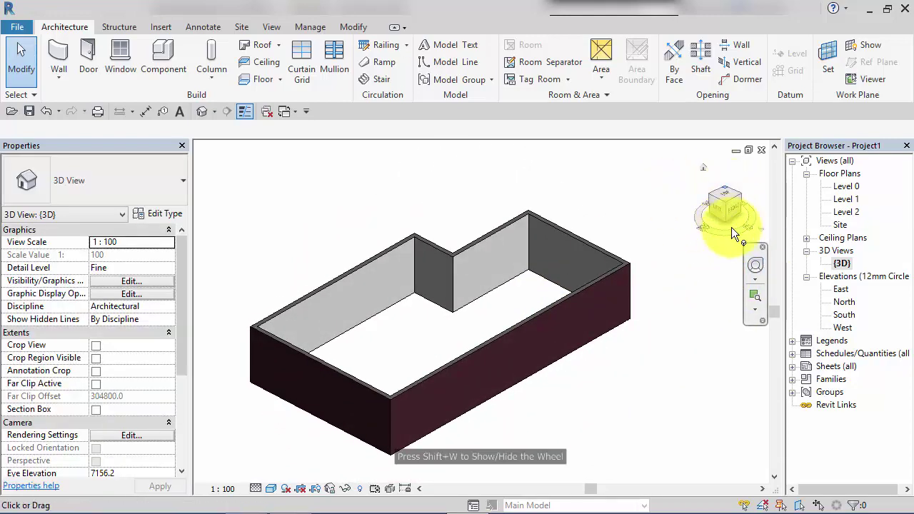
Step: Open the Level 0 floor plan and pan so the L-shaped wall outline is centred
{"action": "double_click", "coordinate": [846, 188]}
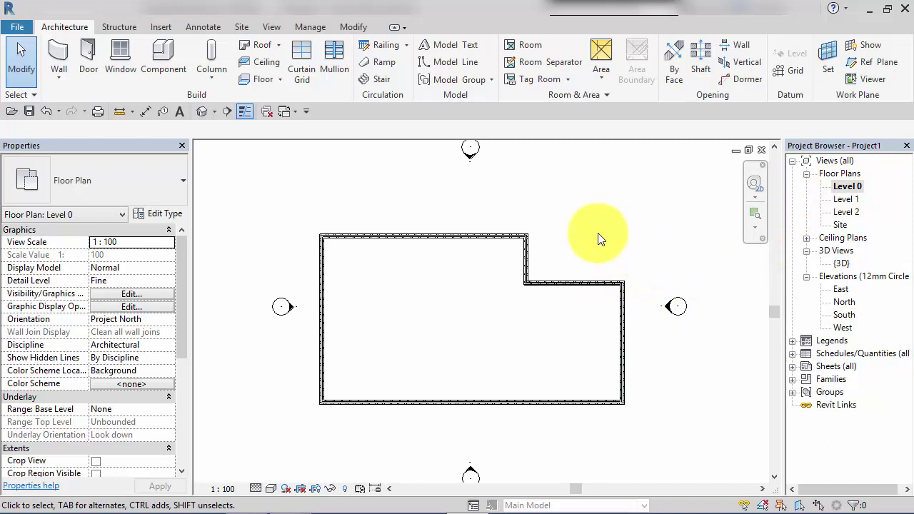
{"action": "mouse_move", "coordinate": [577, 250]}
{"action": "middle_mouse_down"}
{"action": "mouse_move", "coordinate": [586, 253]}
{"action": "mouse_move", "coordinate": [589, 241]}
{"action": "middle_mouse_up"}
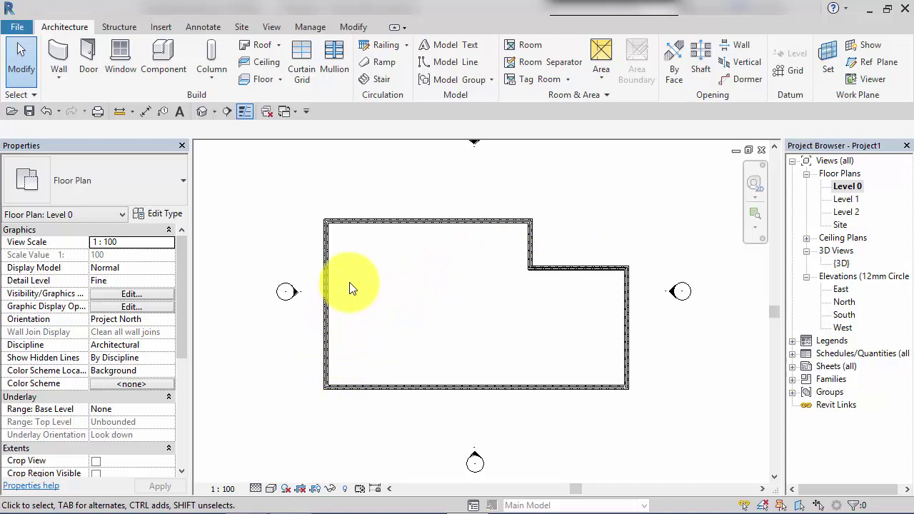
{"action": "middle_click_drag", "start_coordinate": [359, 305], "coordinate": [378, 309]}
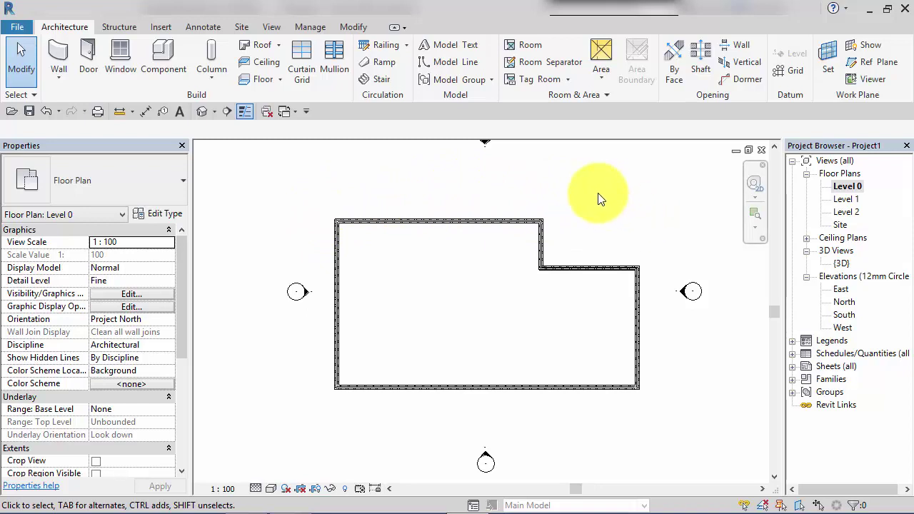
{"action": "middle_click_drag", "start_coordinate": [604, 200], "coordinate": [613, 190]}
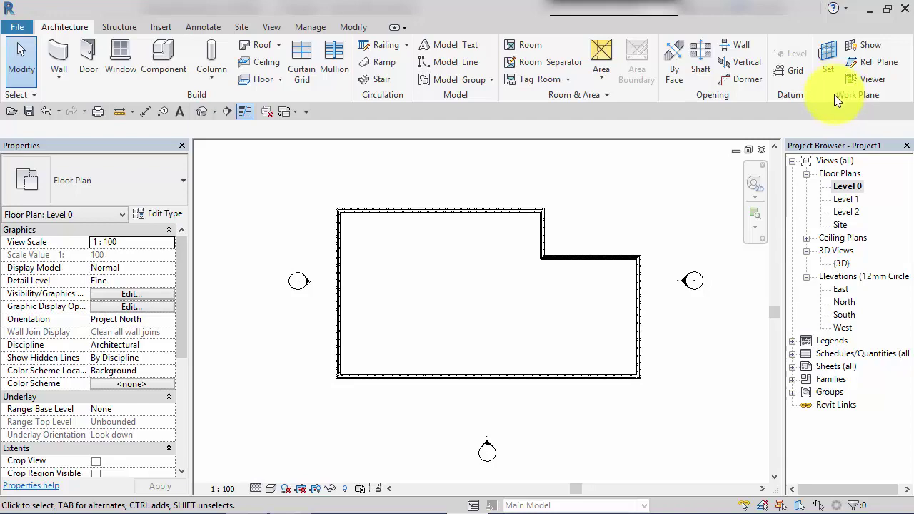
Step: Draw two vertical reference planes, one beyond the west wall and one beyond the east wall
{"action": "left_click", "coordinate": [876, 62]}
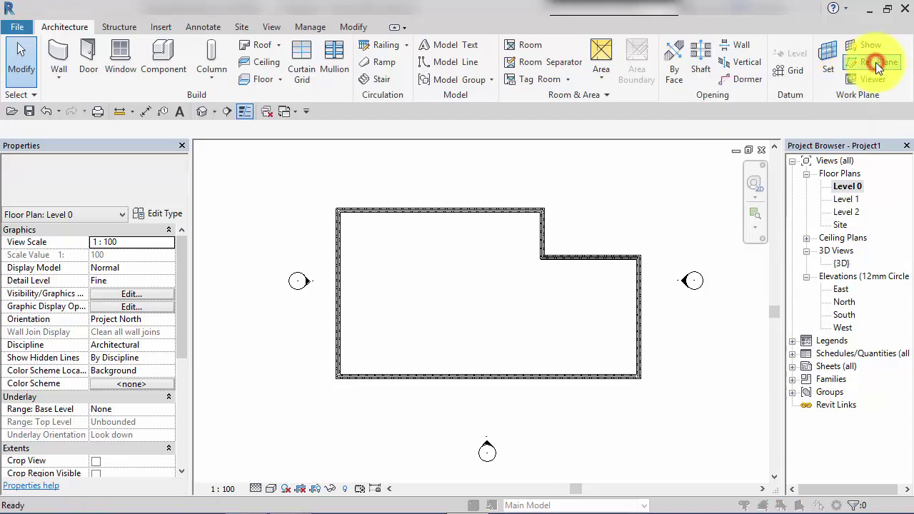
{"action": "left_click", "coordinate": [544, 322]}
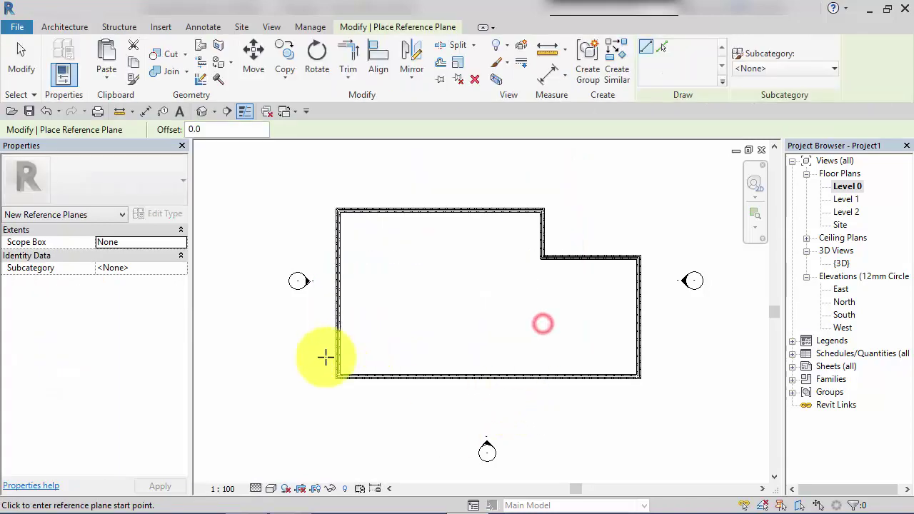
{"action": "left_click", "coordinate": [320, 397]}
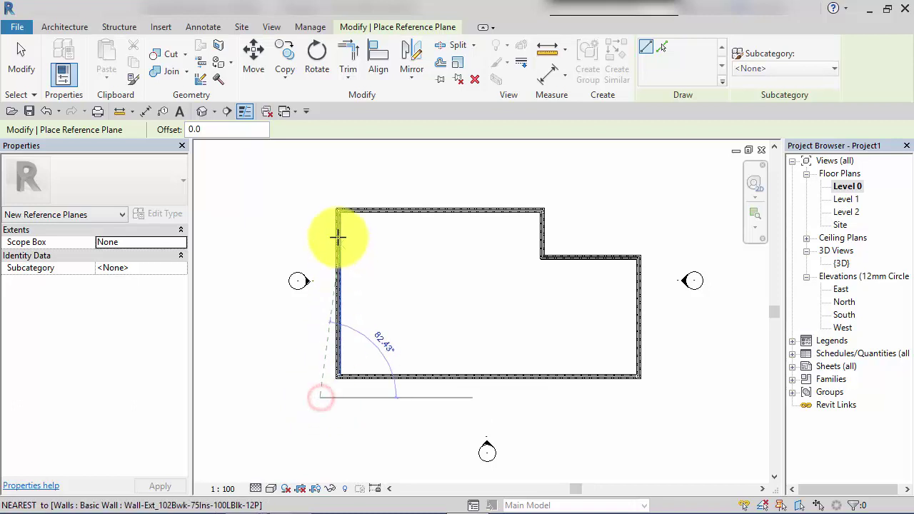
{"action": "left_click", "coordinate": [319, 187]}
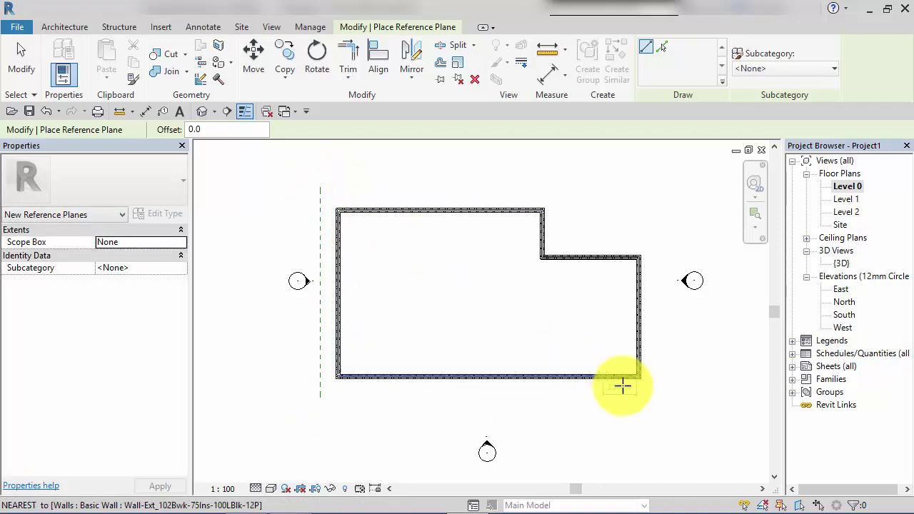
{"action": "left_click", "coordinate": [654, 392]}
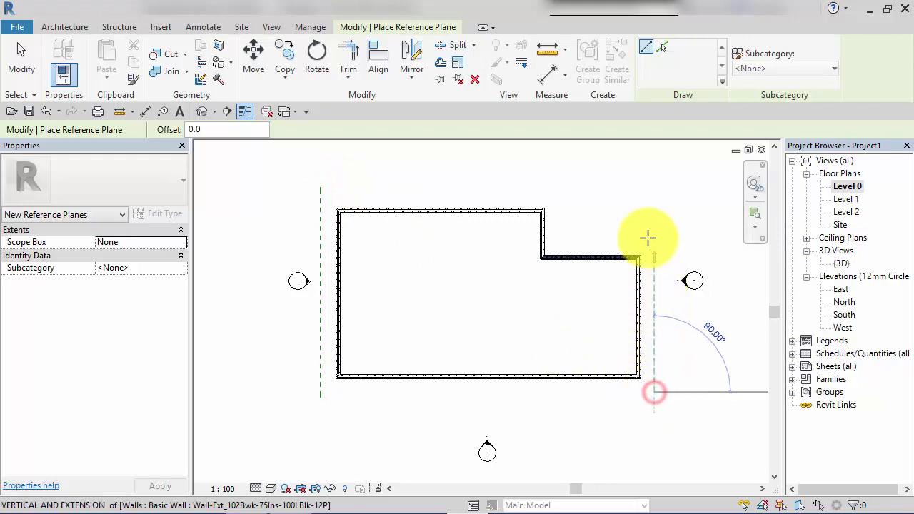
{"action": "left_click", "coordinate": [650, 195]}
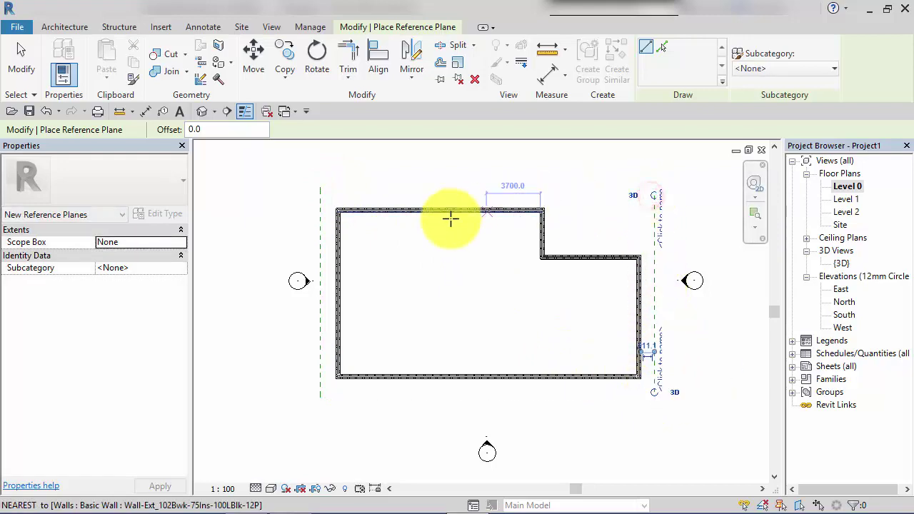
{"action": "key", "text": "Escape"}
{"action": "scroll", "coordinate": [299, 260], "scroll_direction": "up", "scroll_amount": 1}
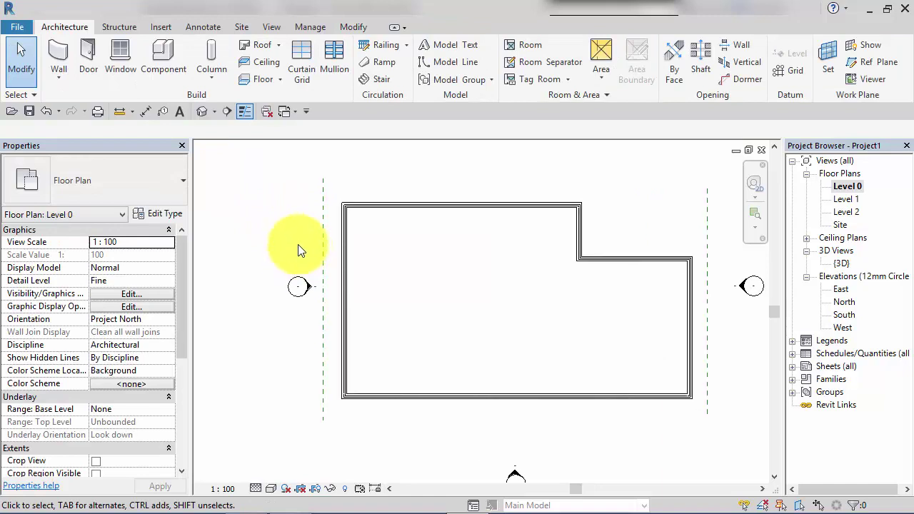
{"action": "scroll", "coordinate": [308, 243], "scroll_direction": "down", "scroll_amount": 2}
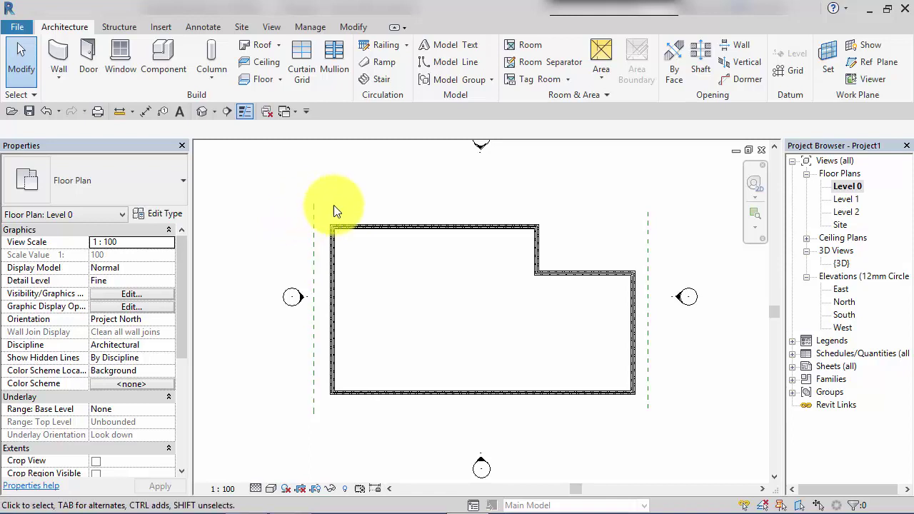
Step: Name the left reference plane 'Roof Start' in the Properties palette
{"action": "left_click", "coordinate": [314, 258]}
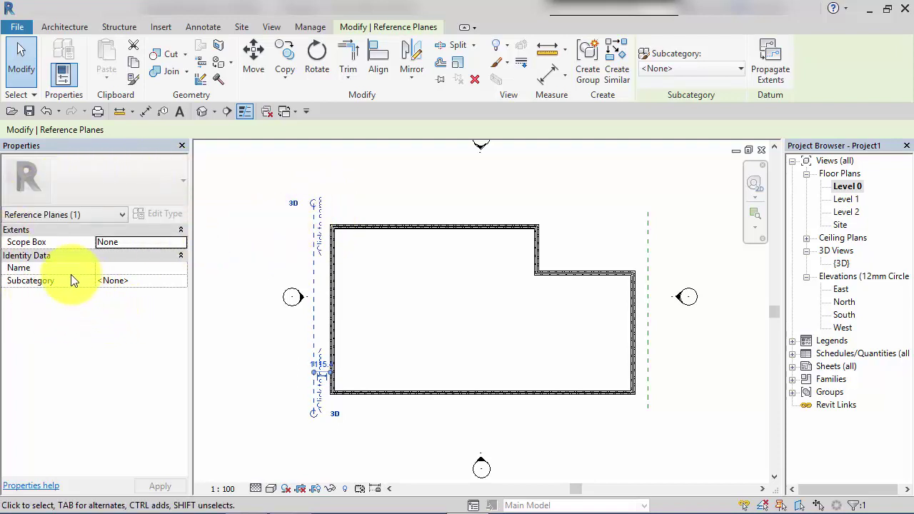
{"action": "left_click", "coordinate": [147, 268]}
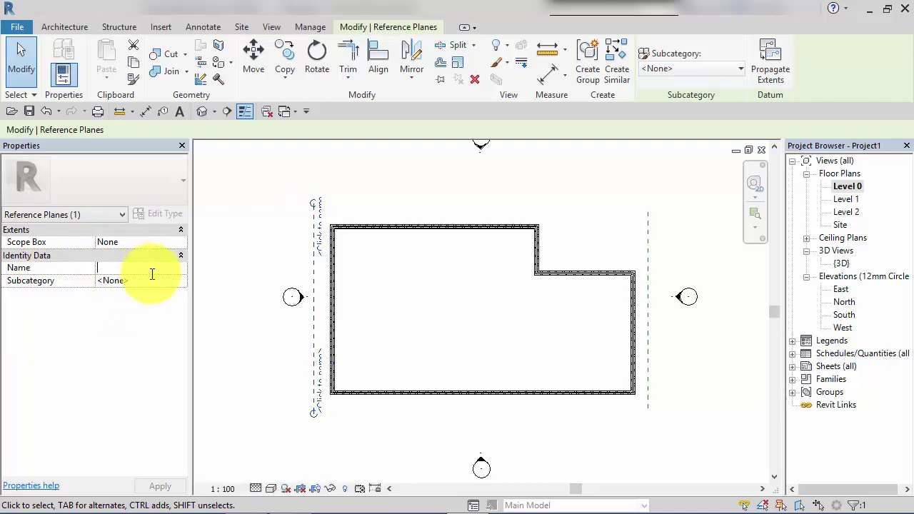
{"action": "type", "text": "Roof Sta"}
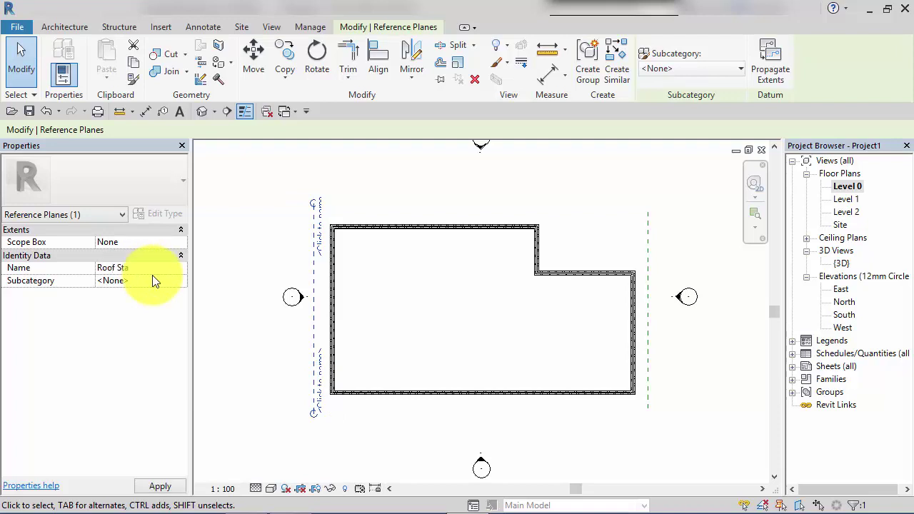
{"action": "type", "text": "rt"}
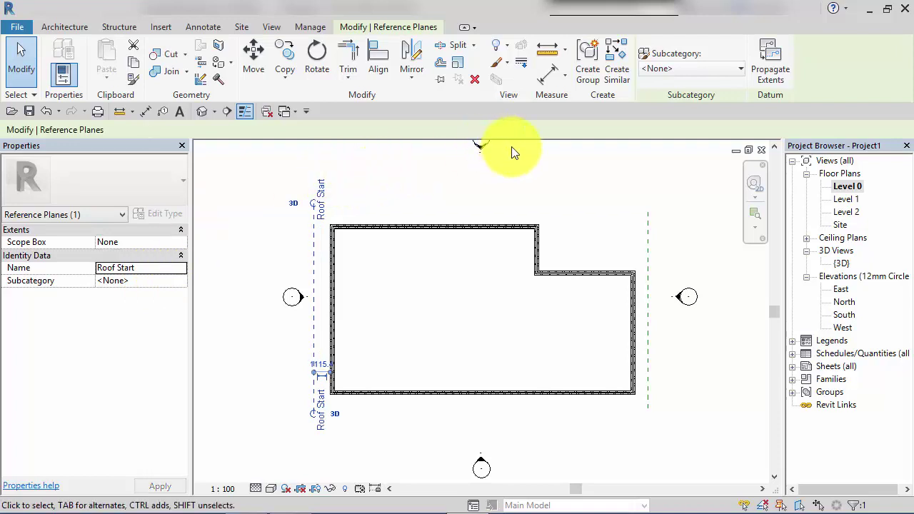
Step: Name the right reference plane 'Roof End' and clear the selection
{"action": "left_click", "coordinate": [648, 239]}
{"action": "left_click", "coordinate": [118, 266]}
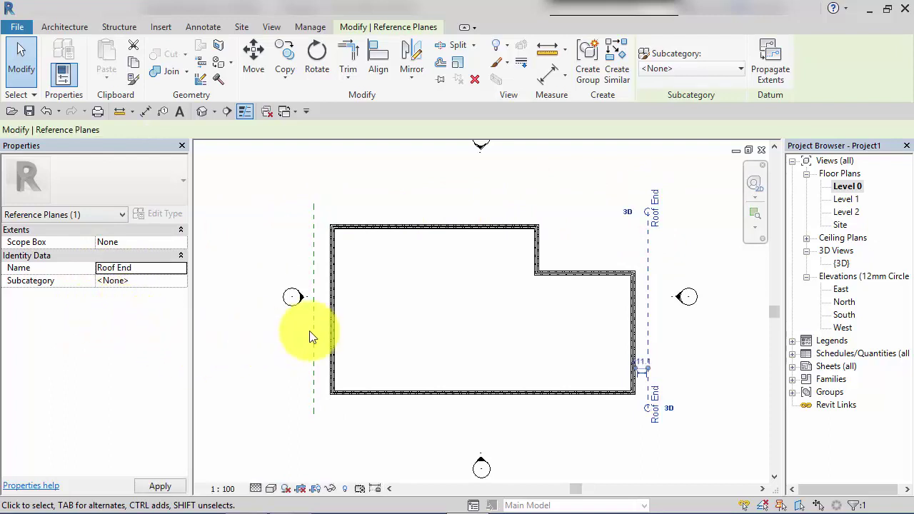
{"action": "left_click", "coordinate": [274, 354]}
{"action": "middle_click_drag", "start_coordinate": [286, 360], "coordinate": [275, 367]}
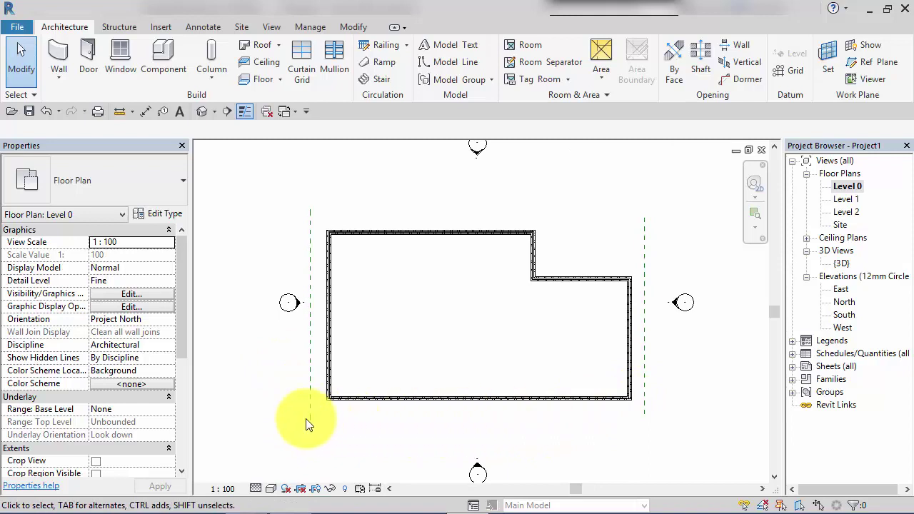
Step: Place the Roof Start plane 800 from the west wall using its temporary dimension
{"action": "scroll", "coordinate": [265, 245], "scroll_direction": "up", "scroll_amount": 1}
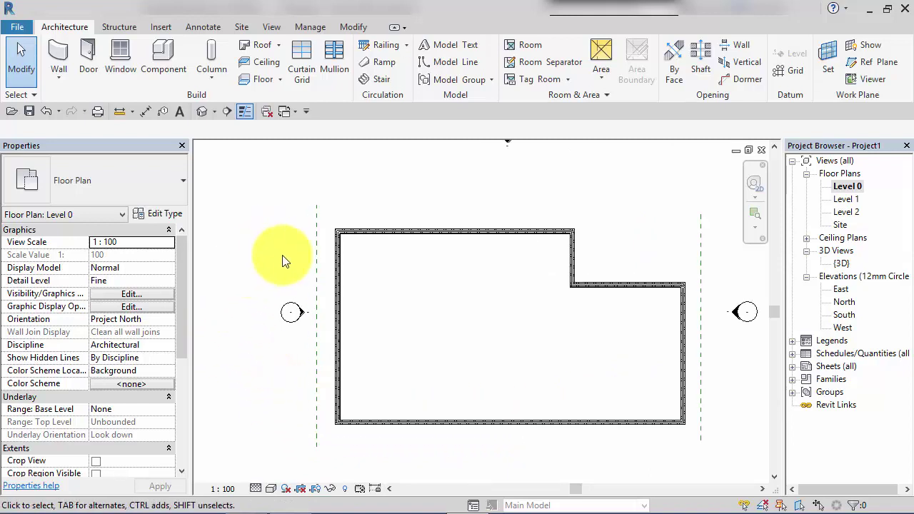
{"action": "scroll", "coordinate": [284, 258], "scroll_direction": "up", "scroll_amount": 1}
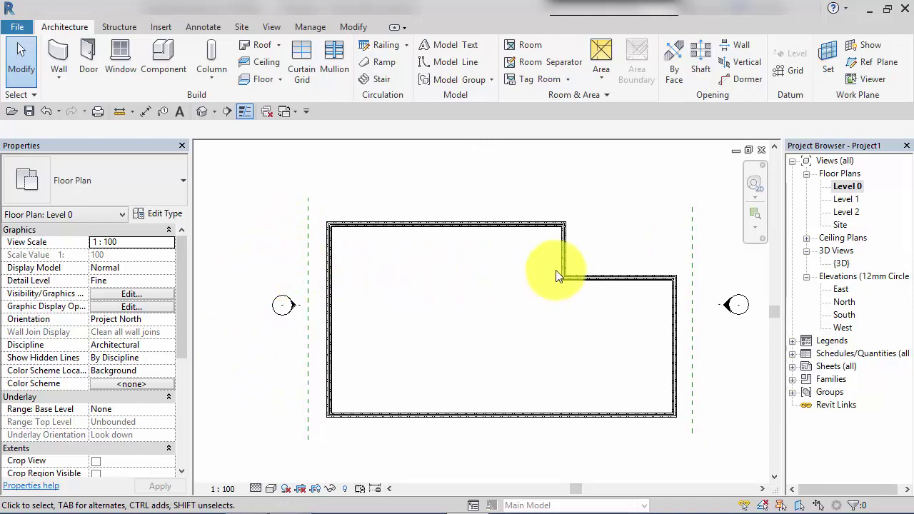
{"action": "left_click", "coordinate": [306, 267]}
{"action": "scroll", "coordinate": [309, 402], "scroll_direction": "up", "scroll_amount": 4}
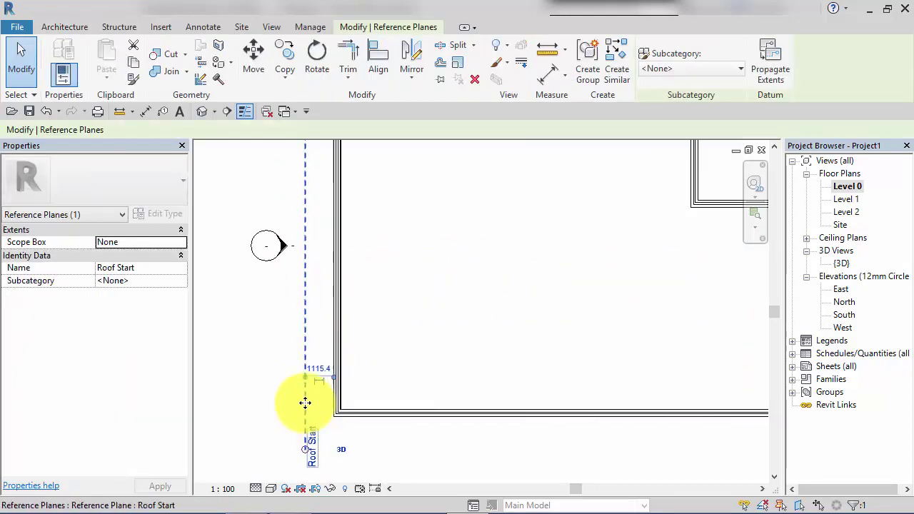
{"action": "scroll", "coordinate": [339, 365], "scroll_direction": "up", "scroll_amount": 1}
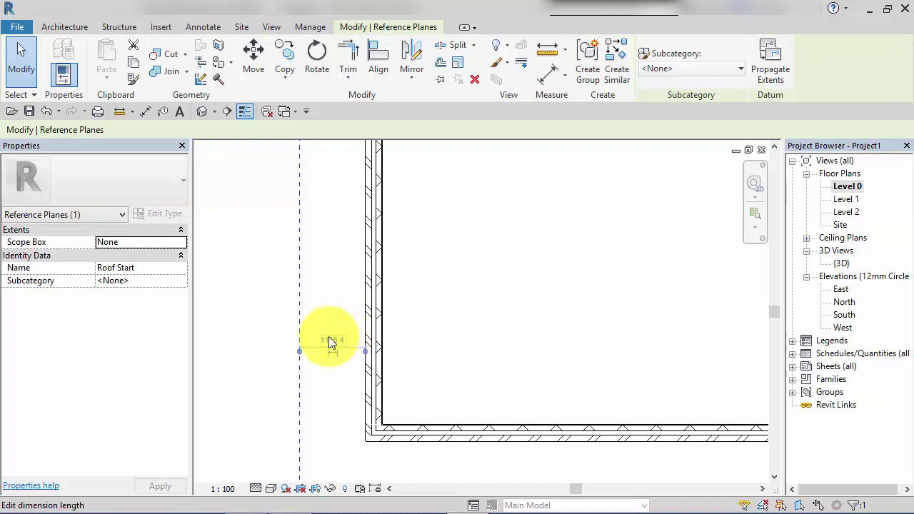
{"action": "left_click", "coordinate": [327, 338]}
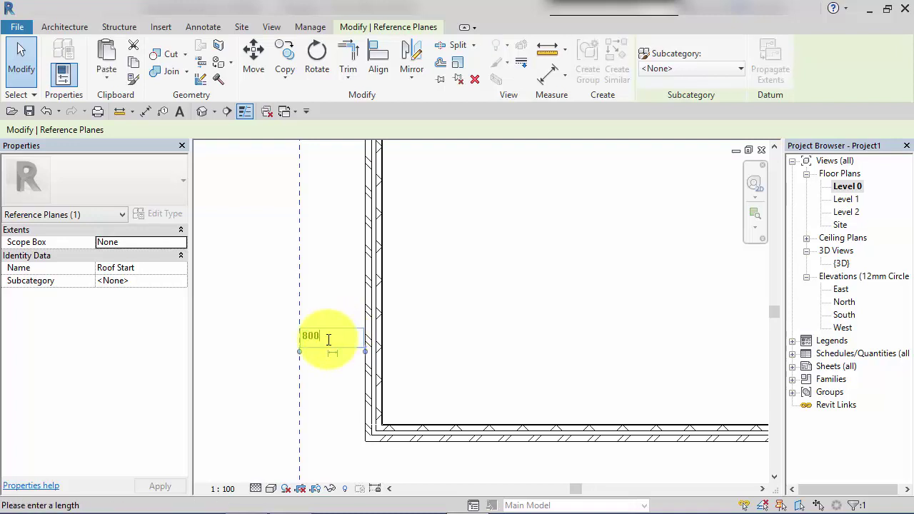
{"action": "type", "text": "800"}
{"action": "key", "text": "Return"}
Step: Make the 800 Roof Start dimension permanent and lock it
{"action": "scroll", "coordinate": [329, 345], "scroll_direction": "down", "scroll_amount": 2}
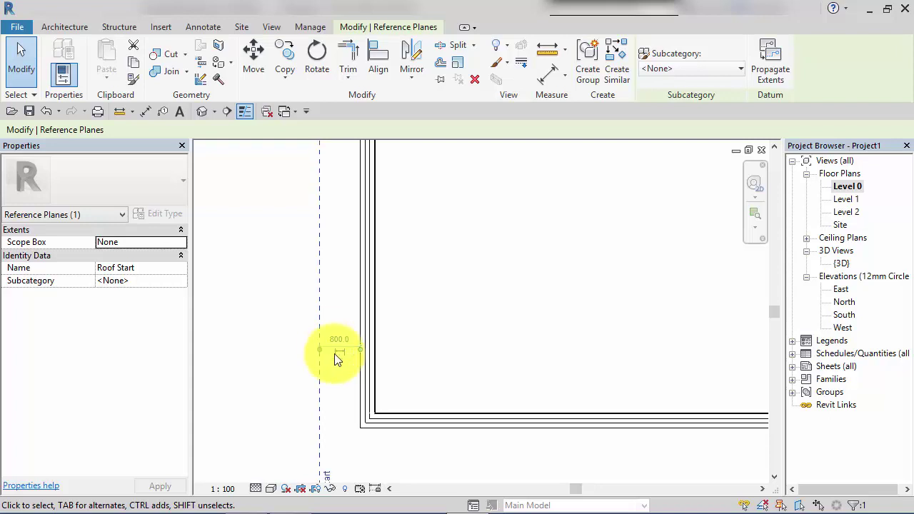
{"action": "scroll", "coordinate": [350, 398], "scroll_direction": "up", "scroll_amount": 1}
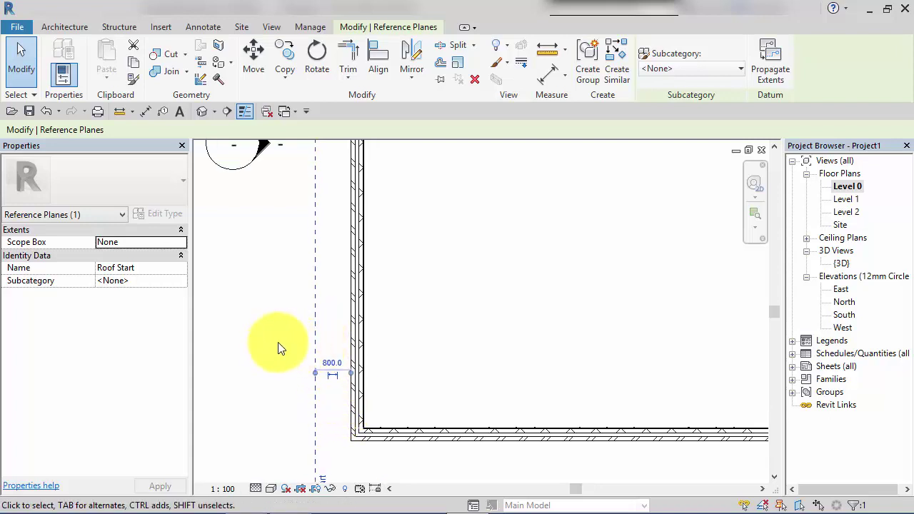
{"action": "left_click", "coordinate": [333, 373]}
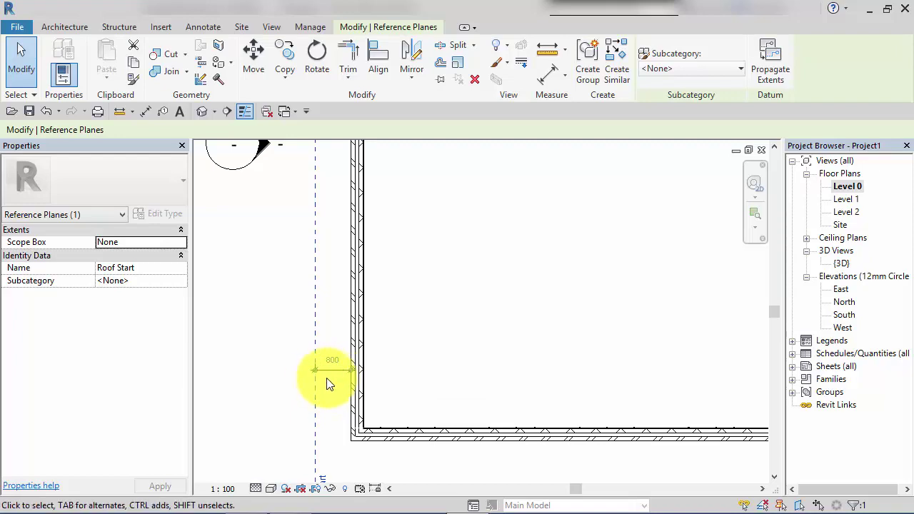
{"action": "left_click", "coordinate": [275, 341]}
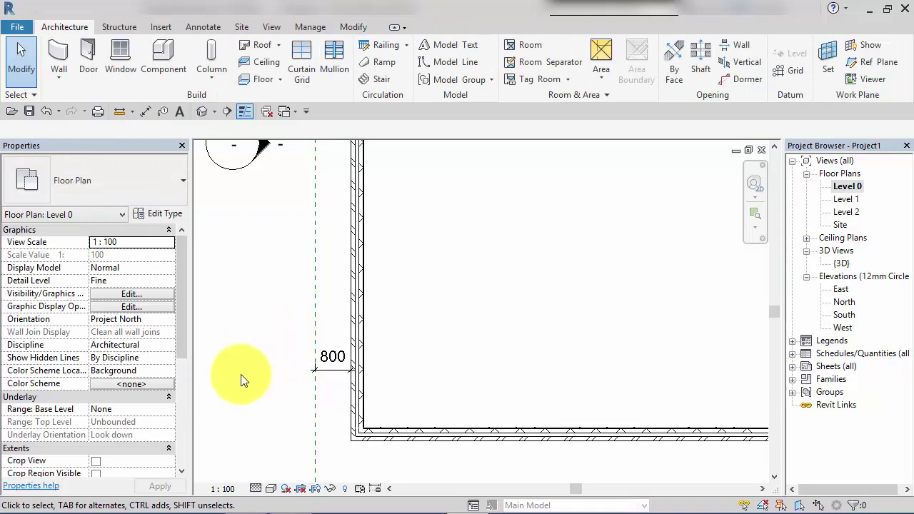
{"action": "left_click", "coordinate": [329, 370]}
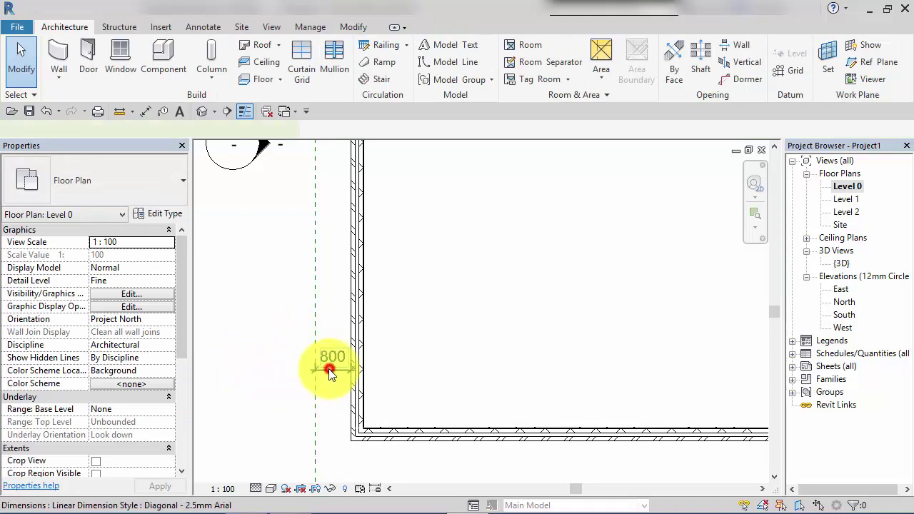
{"action": "scroll", "coordinate": [329, 380], "scroll_direction": "down", "scroll_amount": 1}
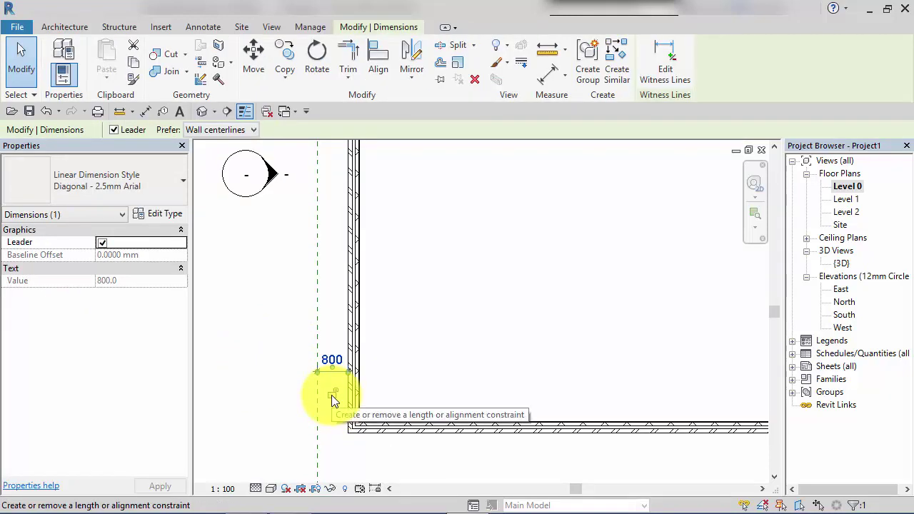
{"action": "left_click", "coordinate": [331, 395]}
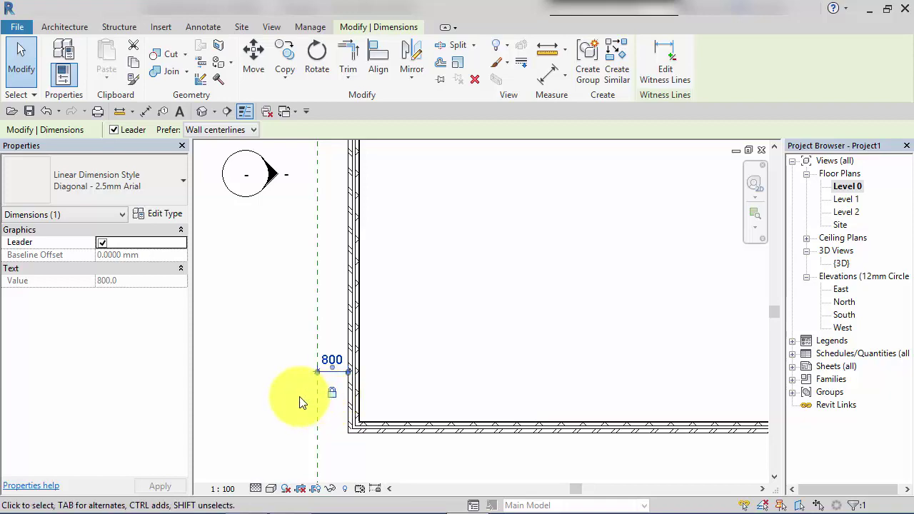
{"action": "left_click", "coordinate": [298, 397]}
Step: Drag the west wall outward to widen the building to 13800, then pan to the Roof End plane
{"action": "scroll", "coordinate": [284, 407], "scroll_direction": "down", "scroll_amount": 3}
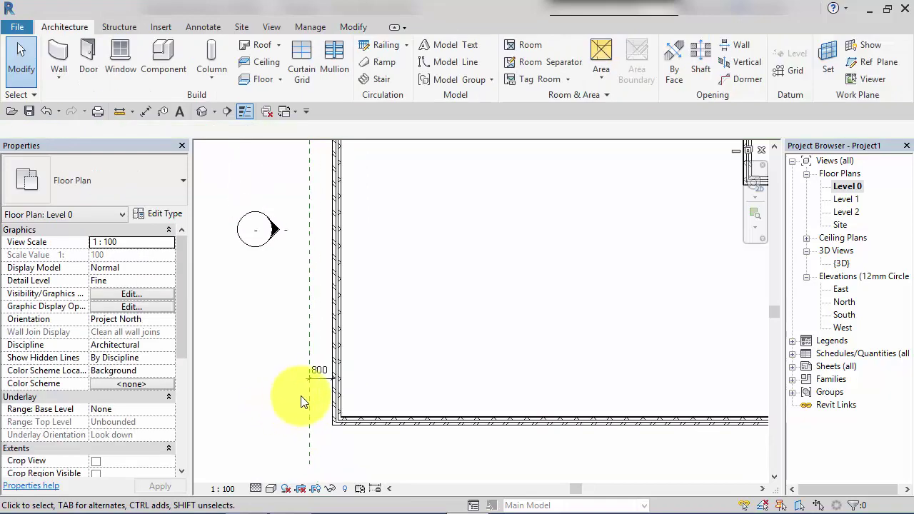
{"action": "middle_click_drag", "start_coordinate": [286, 388], "coordinate": [280, 412]}
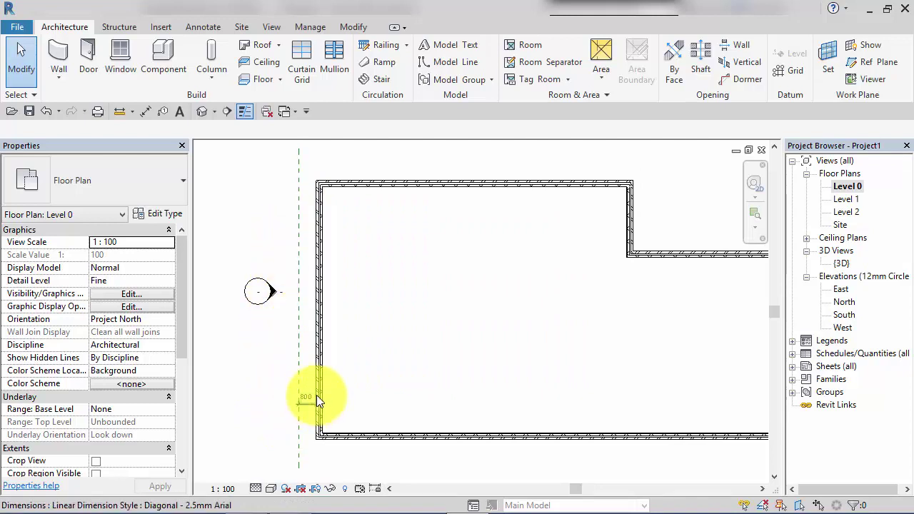
{"action": "scroll", "coordinate": [342, 271], "scroll_direction": "up", "scroll_amount": 2}
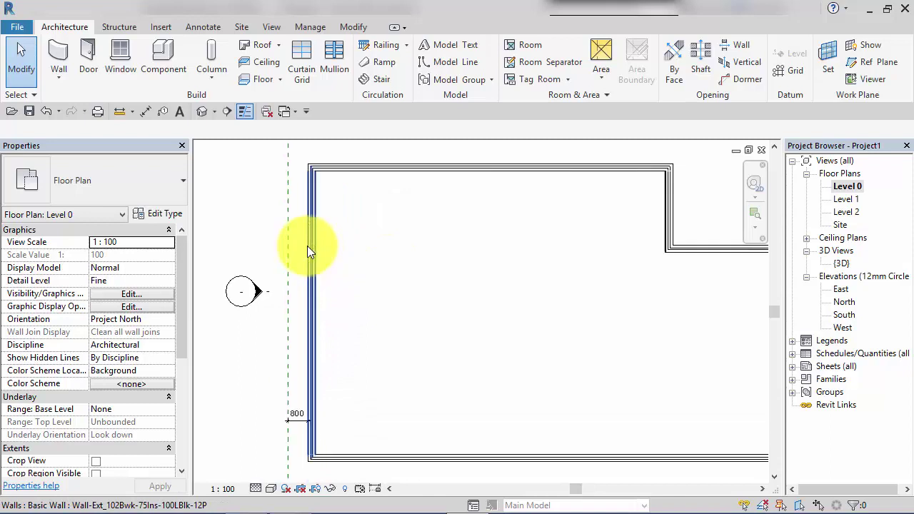
{"action": "scroll", "coordinate": [307, 278], "scroll_direction": "down", "scroll_amount": 1}
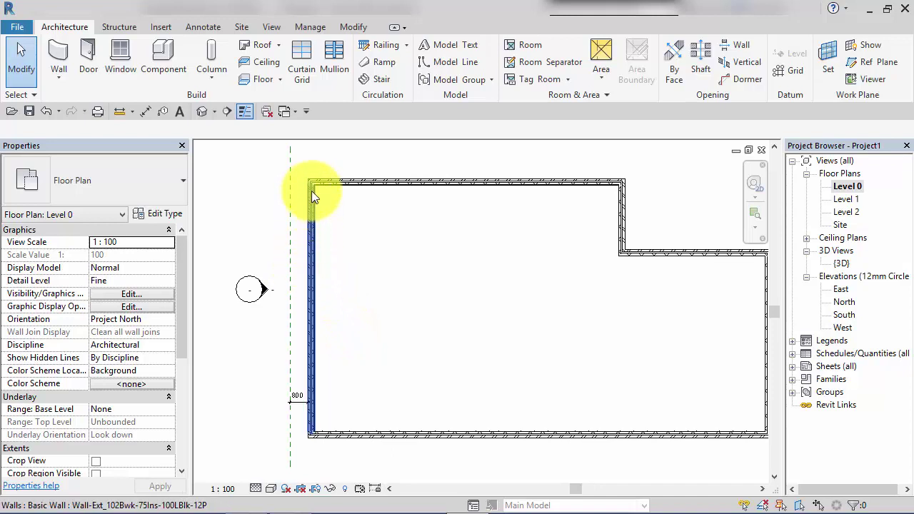
{"action": "left_click", "coordinate": [308, 266]}
{"action": "mouse_move", "coordinate": [308, 271]}
{"action": "left_mouse_down"}
{"action": "mouse_move", "coordinate": [336, 274]}
{"action": "mouse_move", "coordinate": [307, 272]}
{"action": "left_mouse_up"}
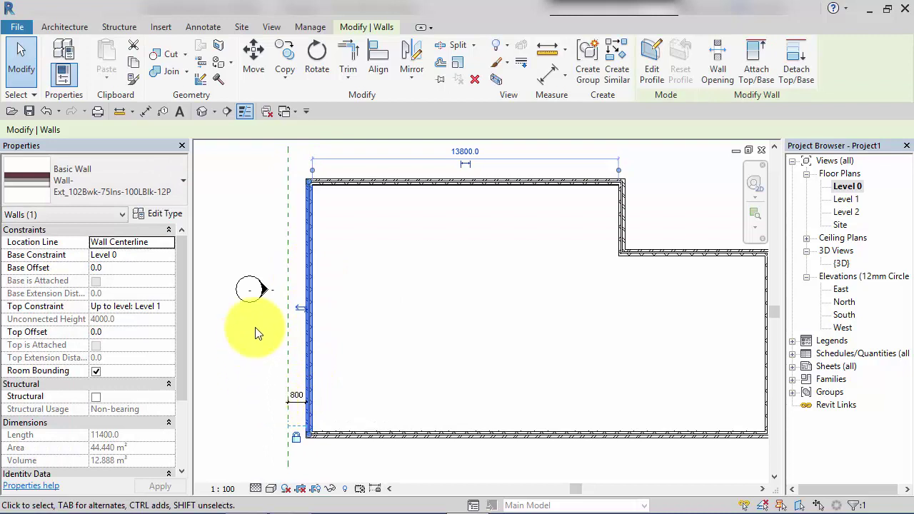
{"action": "middle_click_drag", "start_coordinate": [557, 333], "coordinate": [338, 357]}
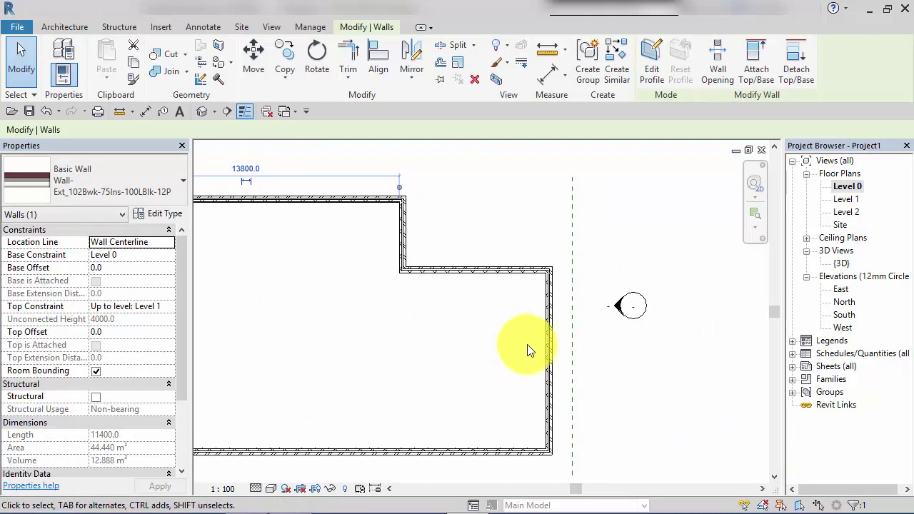
{"action": "middle_click_drag", "start_coordinate": [526, 347], "coordinate": [473, 334]}
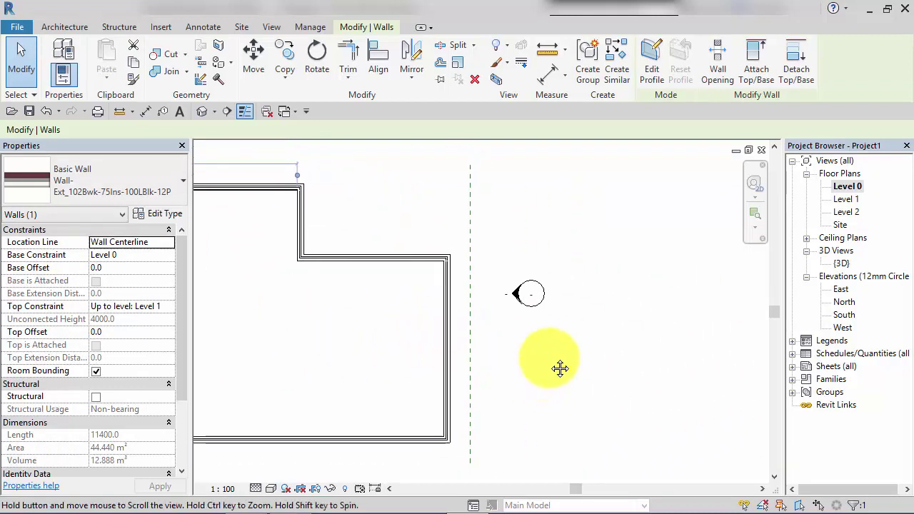
Step: Place the Roof End plane 800 from the east wall using its temporary dimension
{"action": "left_click", "coordinate": [474, 220]}
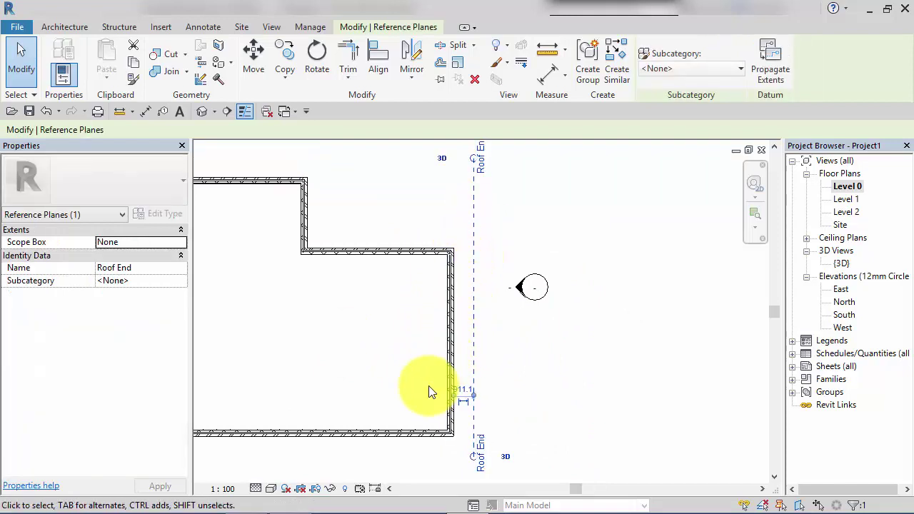
{"action": "scroll", "coordinate": [428, 392], "scroll_direction": "up", "scroll_amount": 1}
{"action": "scroll", "coordinate": [431, 399], "scroll_direction": "up", "scroll_amount": 2}
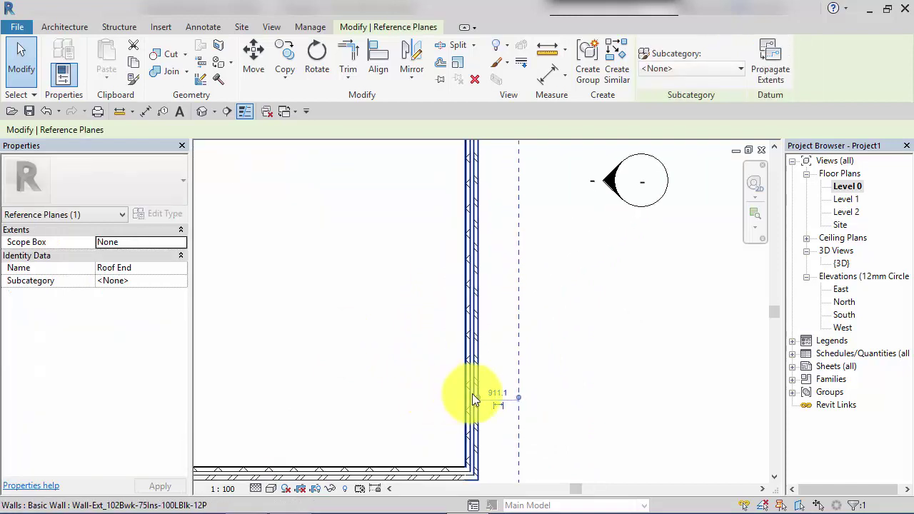
{"action": "left_click", "coordinate": [498, 391]}
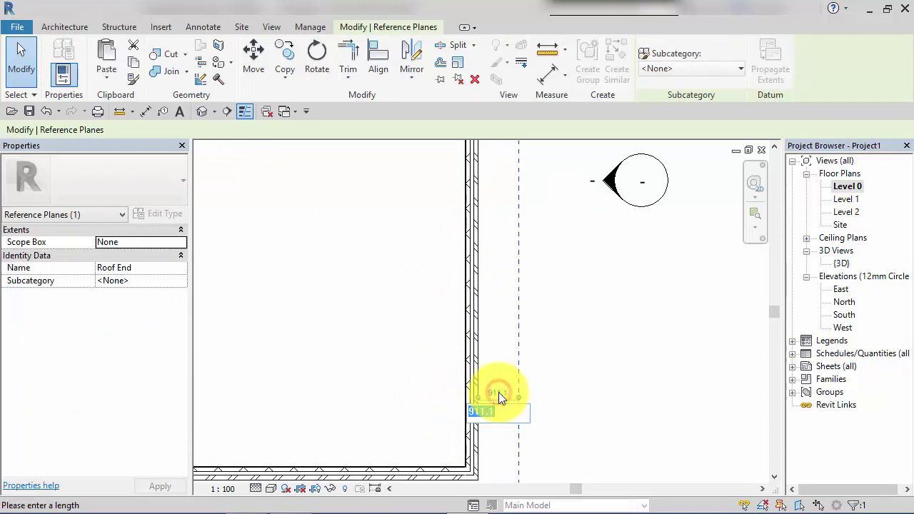
{"action": "type", "text": "800"}
{"action": "key", "text": "Return"}
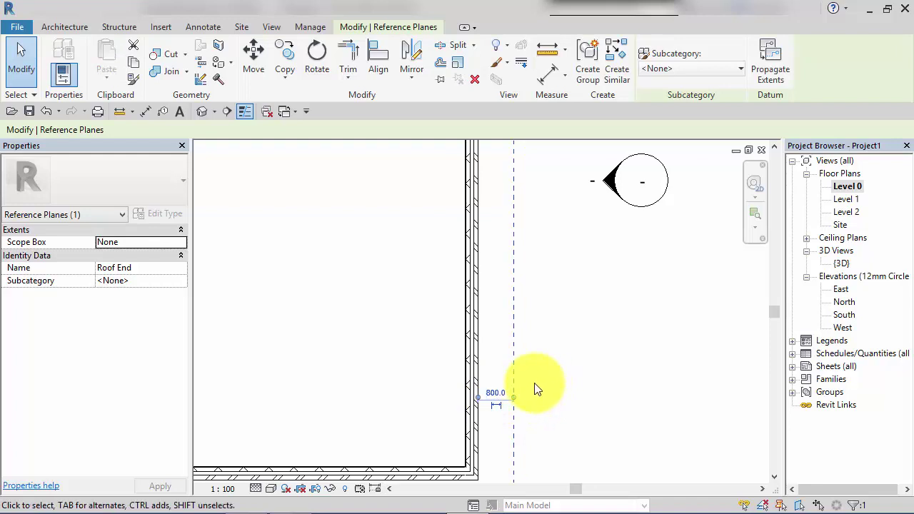
Step: Make the 800 Roof End dimension permanent and lock it
{"action": "left_click", "coordinate": [495, 404]}
{"action": "left_click", "coordinate": [581, 422]}
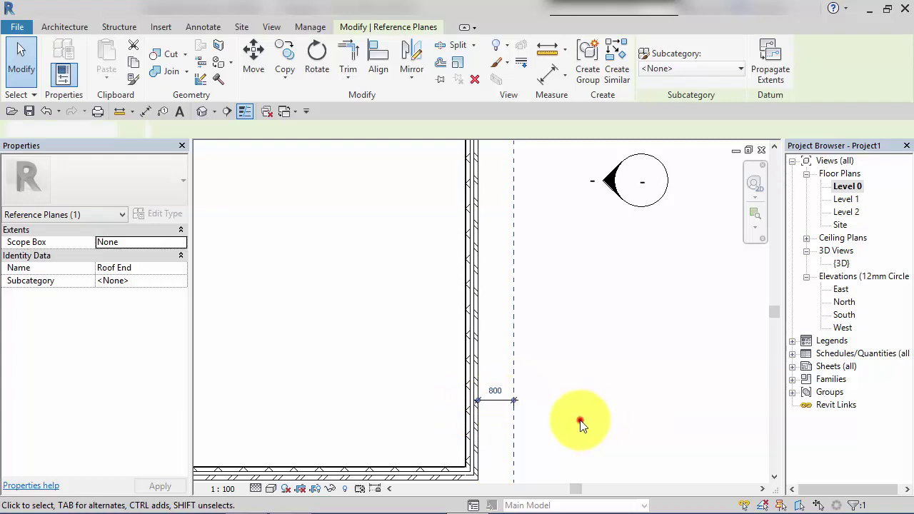
{"action": "scroll", "coordinate": [579, 420], "scroll_direction": "down", "scroll_amount": 1}
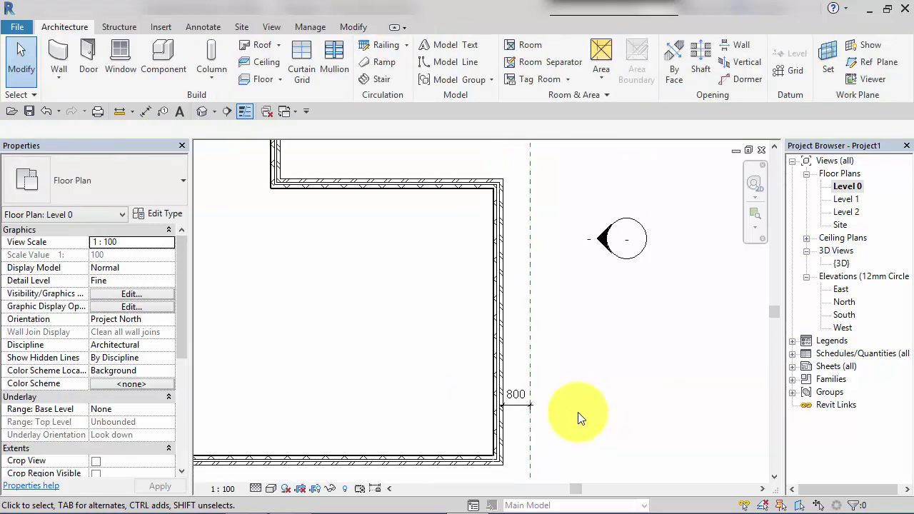
{"action": "left_click", "coordinate": [521, 404]}
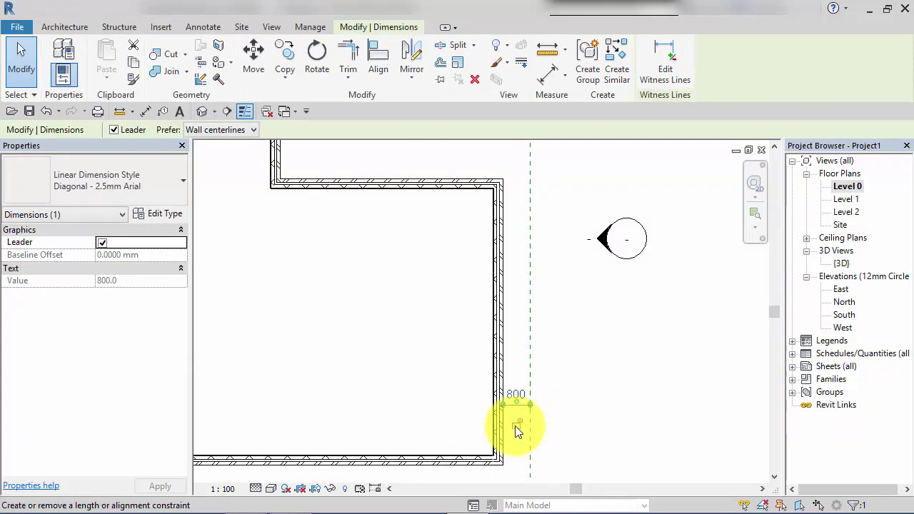
{"action": "left_click", "coordinate": [515, 426]}
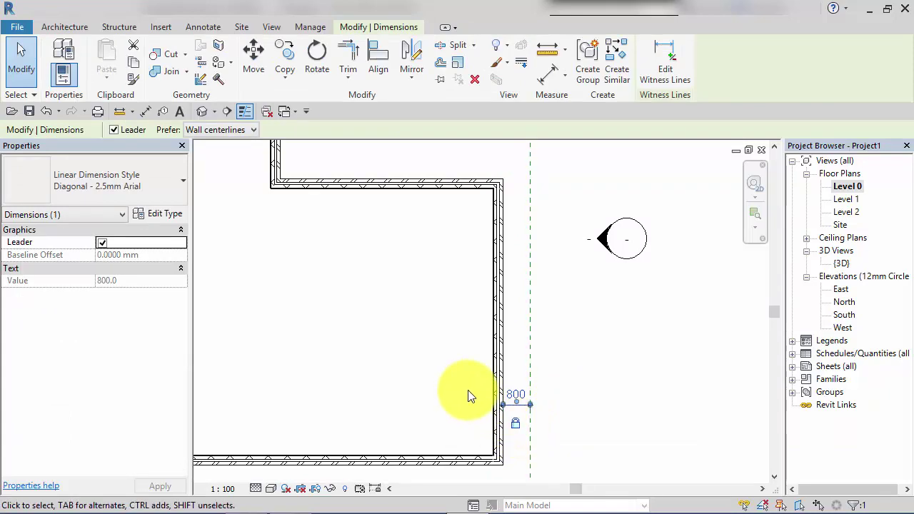
{"action": "left_click", "coordinate": [623, 399]}
{"action": "scroll", "coordinate": [630, 389], "scroll_direction": "down", "scroll_amount": 3}
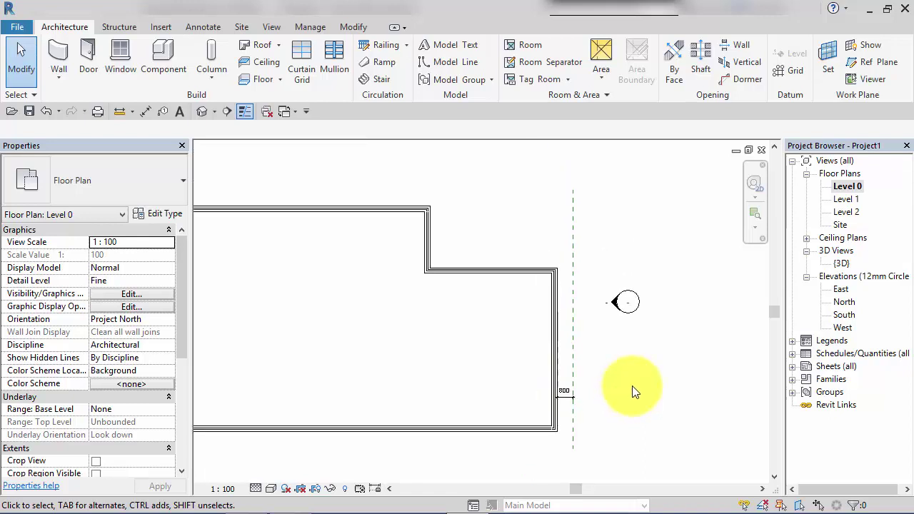
{"action": "middle_click_drag", "start_coordinate": [688, 424], "coordinate": [730, 394]}
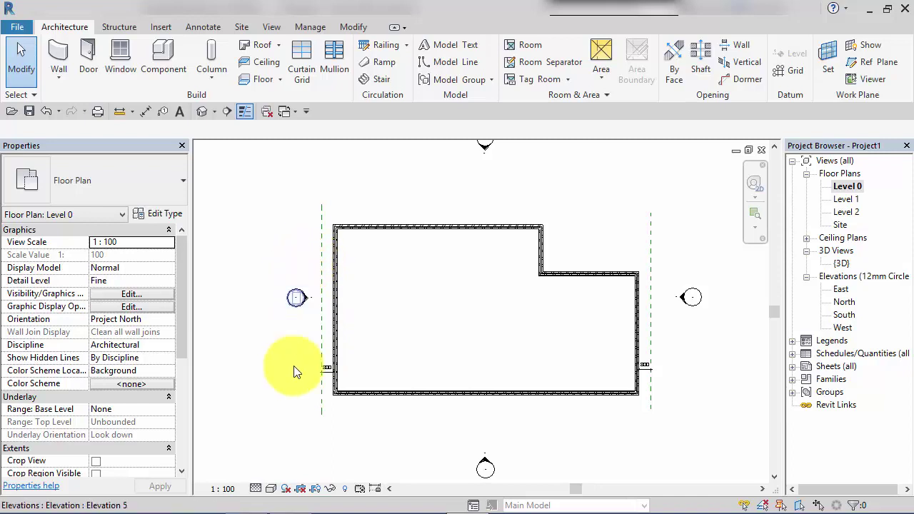
{"action": "middle_click_drag", "start_coordinate": [294, 394], "coordinate": [277, 393]}
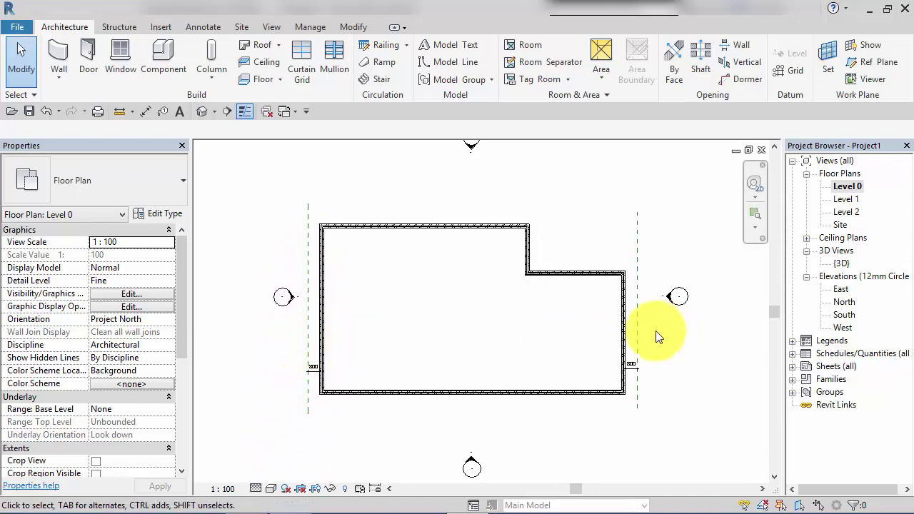
{"action": "middle_click_drag", "start_coordinate": [473, 330], "coordinate": [484, 338]}
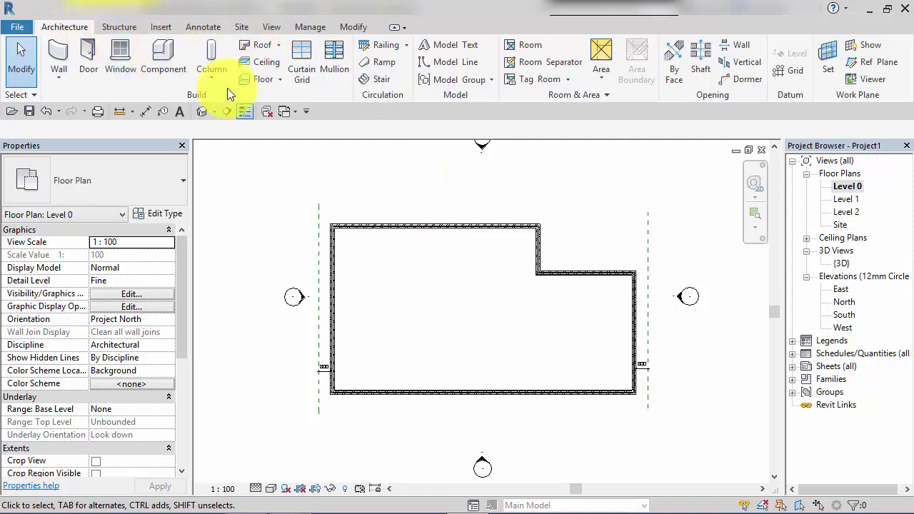
Step: Start a Roof by Extrusion with the work plane set to Reference Plane : Roof Start
{"action": "left_click", "coordinate": [278, 46]}
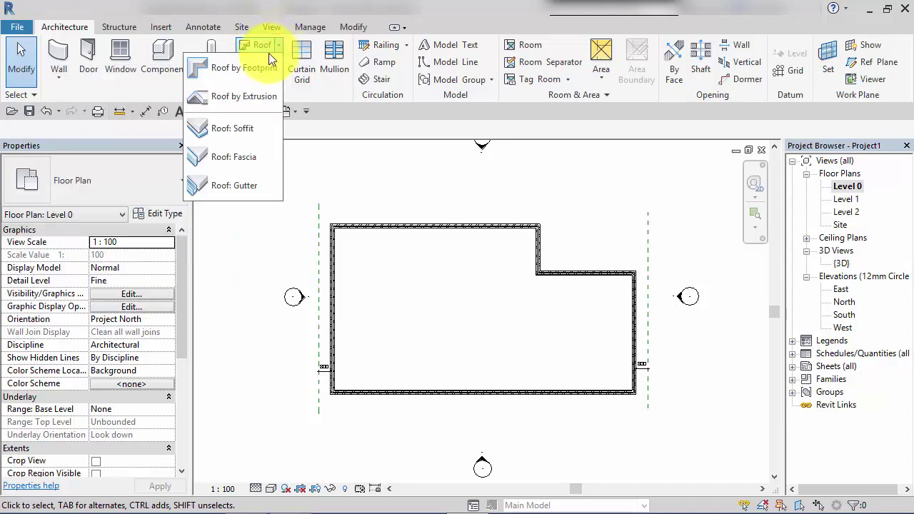
{"action": "left_click", "coordinate": [239, 95]}
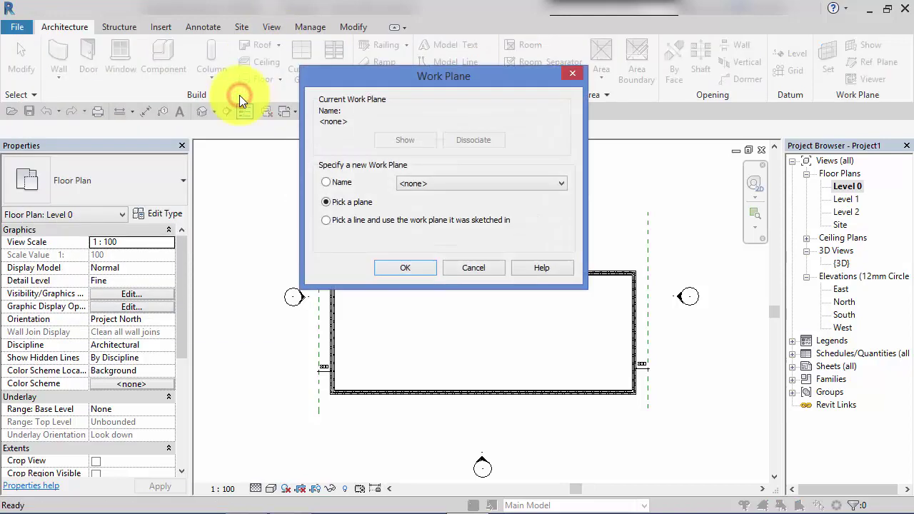
{"action": "left_click_drag", "start_coordinate": [331, 79], "coordinate": [335, 57]}
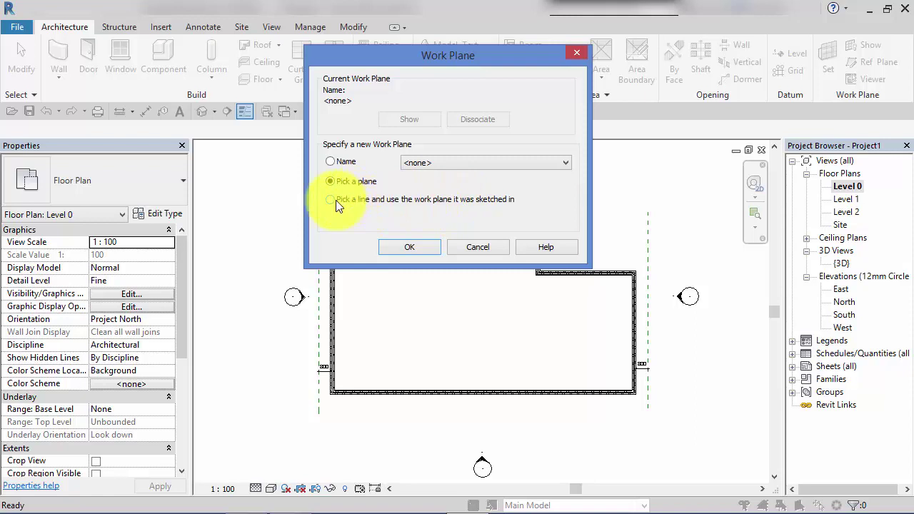
{"action": "left_click", "coordinate": [329, 163]}
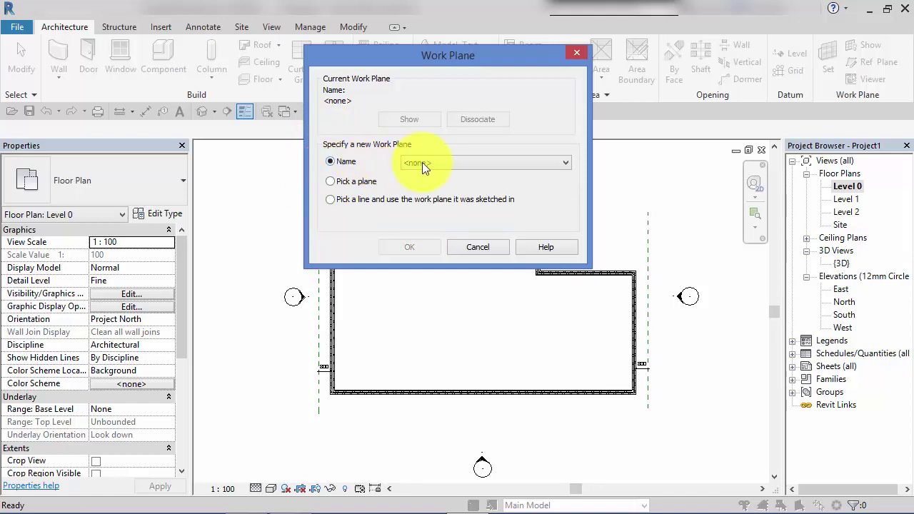
{"action": "left_click", "coordinate": [564, 163]}
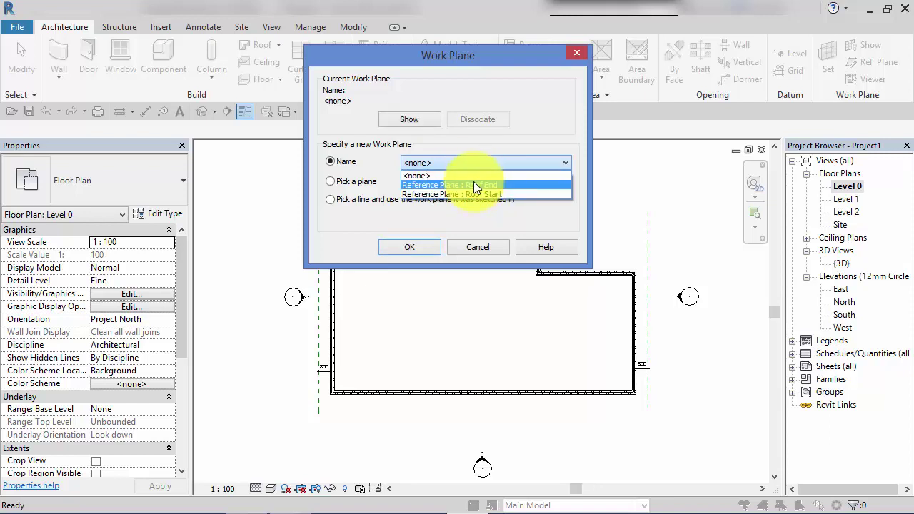
{"action": "left_click", "coordinate": [471, 194]}
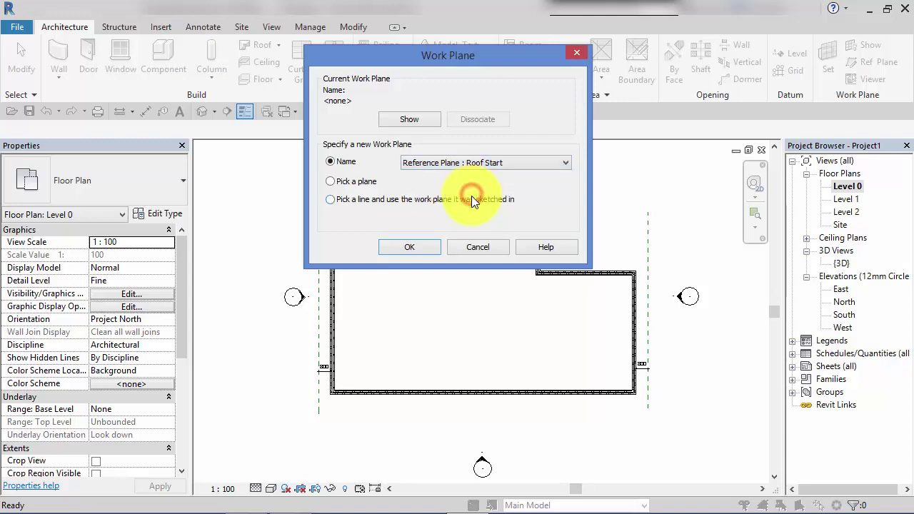
{"action": "left_click", "coordinate": [404, 247]}
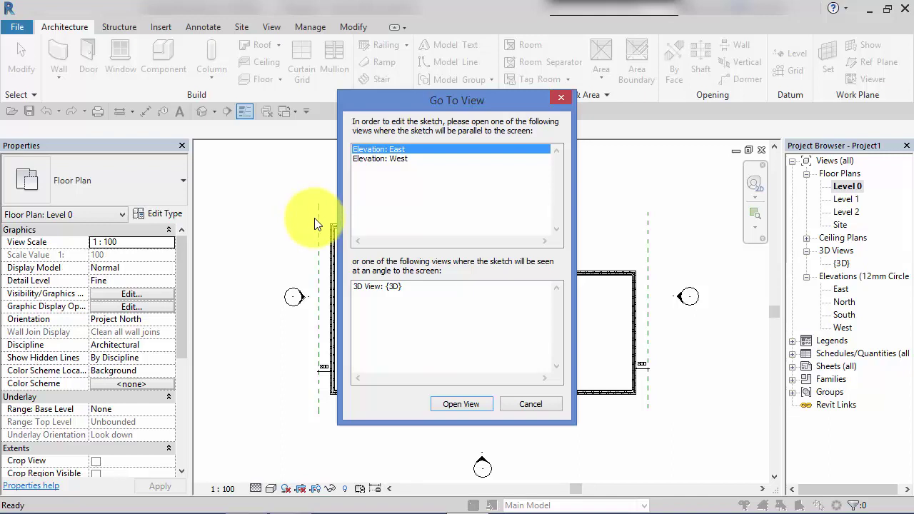
Step: Sketch in Elevation: West with the roof's reference level at Level 1, offset 0.0
{"action": "left_click", "coordinate": [376, 159]}
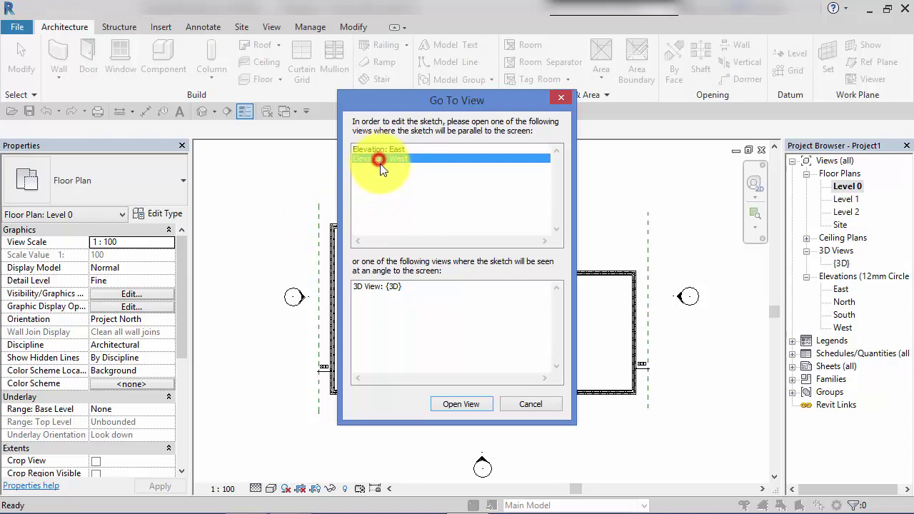
{"action": "left_click", "coordinate": [461, 404]}
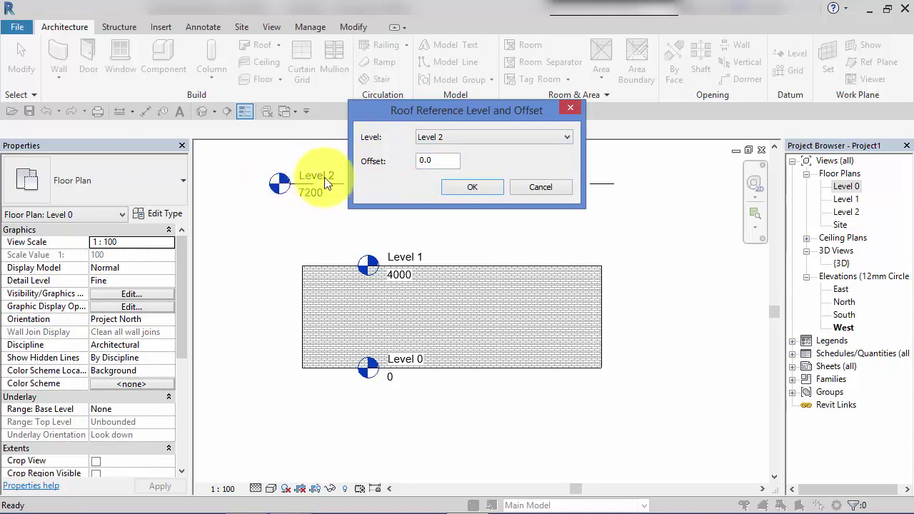
{"action": "left_click", "coordinate": [566, 138]}
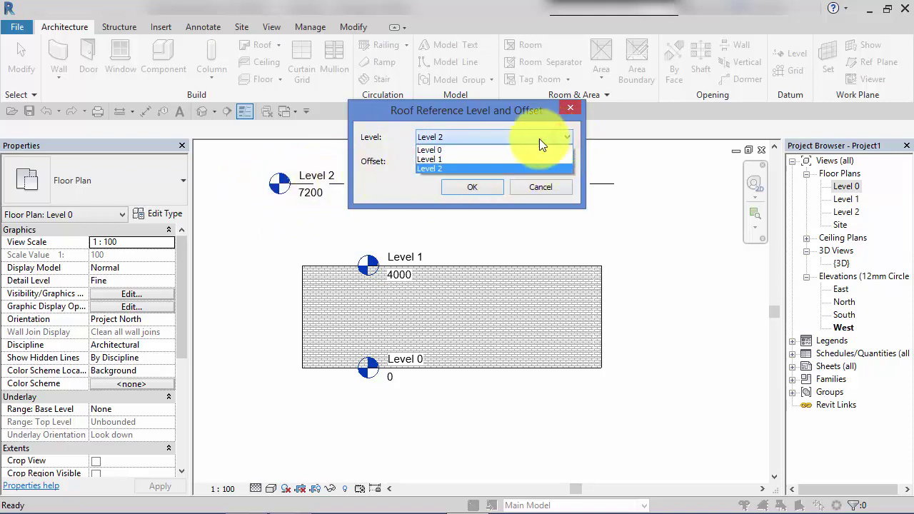
{"action": "left_click", "coordinate": [489, 159]}
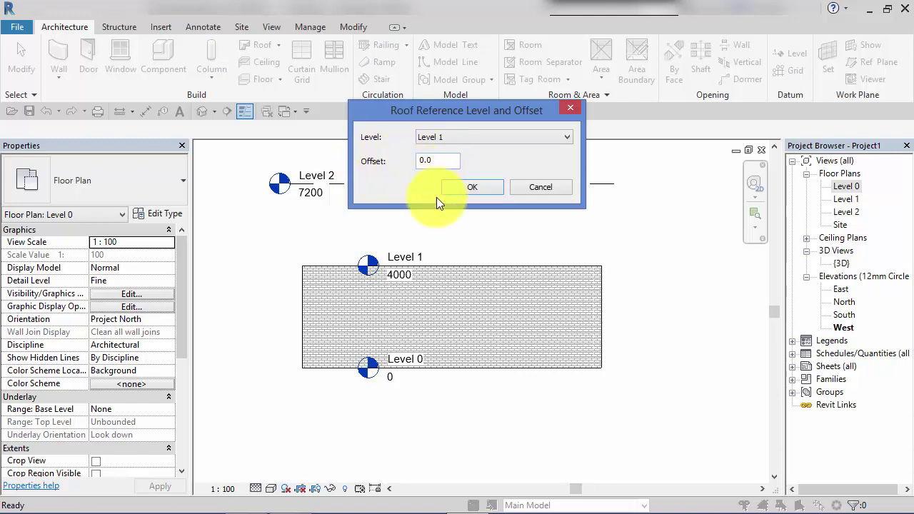
{"action": "left_click", "coordinate": [473, 187]}
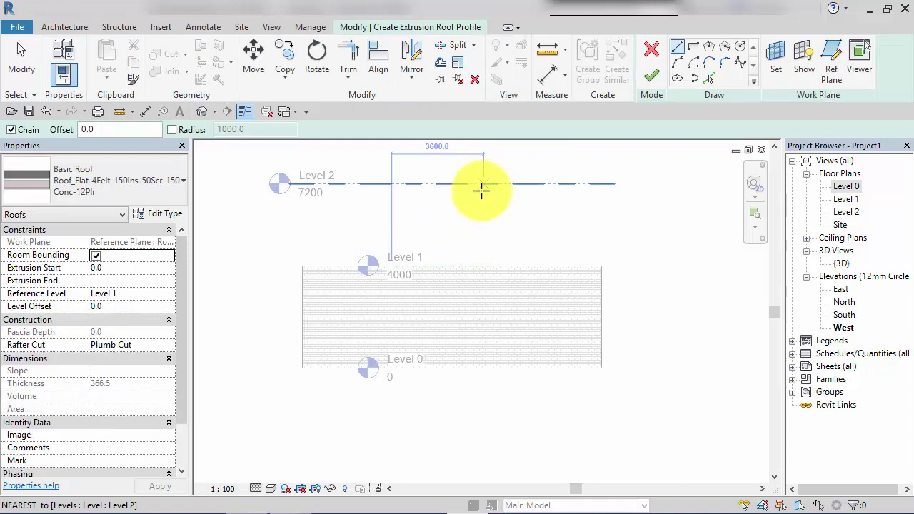
{"action": "scroll", "coordinate": [282, 305], "scroll_direction": "up", "scroll_amount": 2}
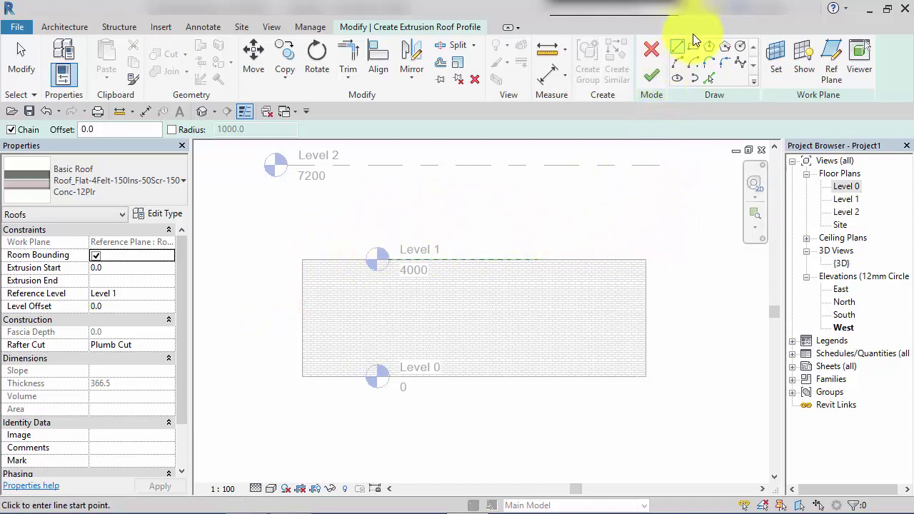
Step: Draw chained Start-End-Radius arcs forming a wavy profile from left of the wall to past its right edge
{"action": "left_click", "coordinate": [679, 64]}
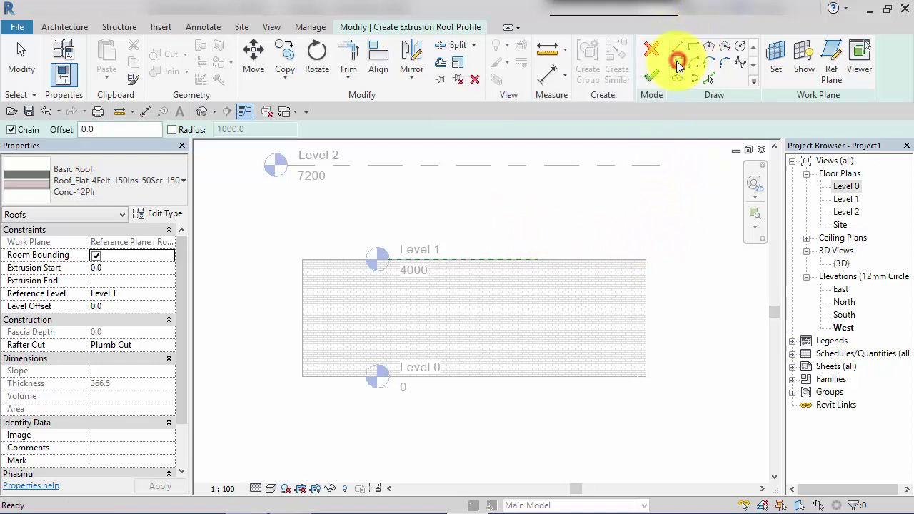
{"action": "left_click", "coordinate": [265, 288]}
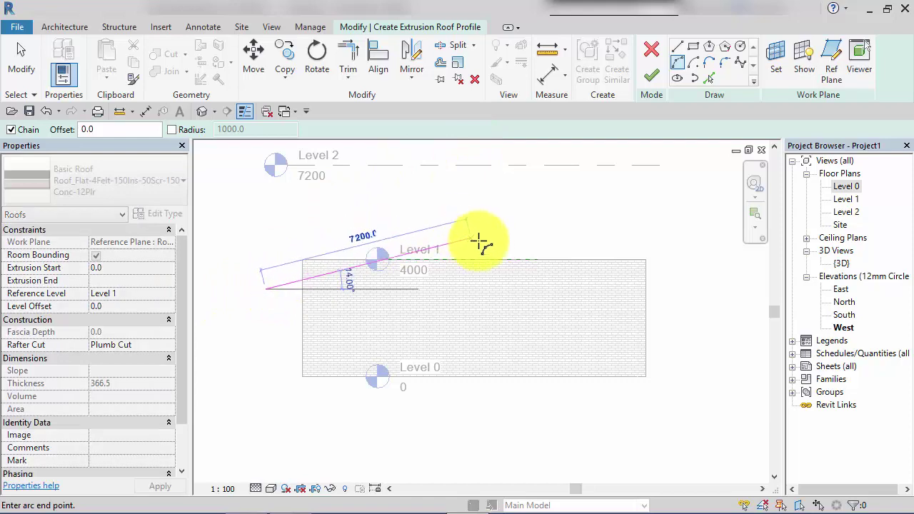
{"action": "left_click", "coordinate": [491, 245]}
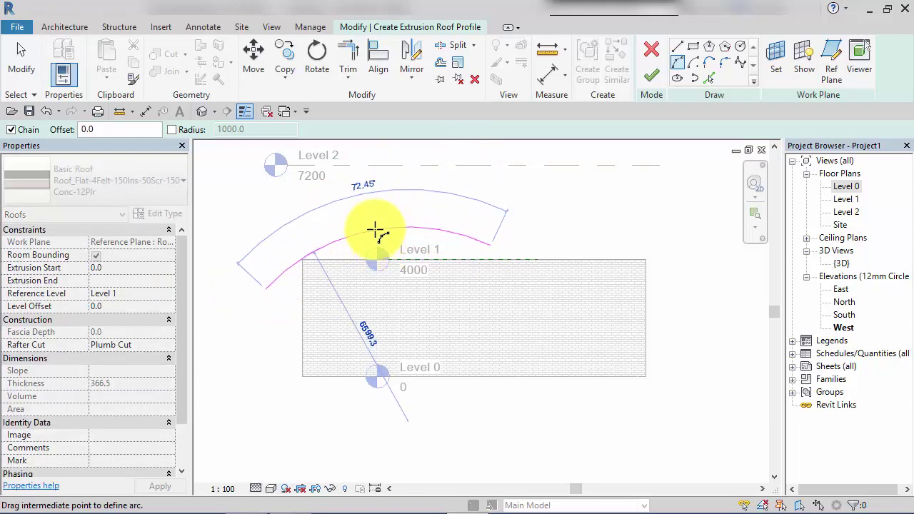
{"action": "left_click", "coordinate": [376, 231]}
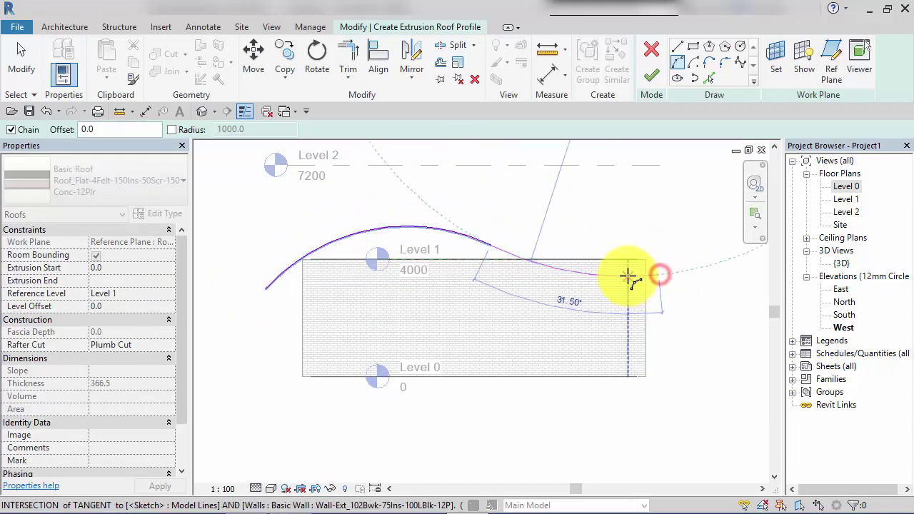
{"action": "left_click", "coordinate": [627, 276]}
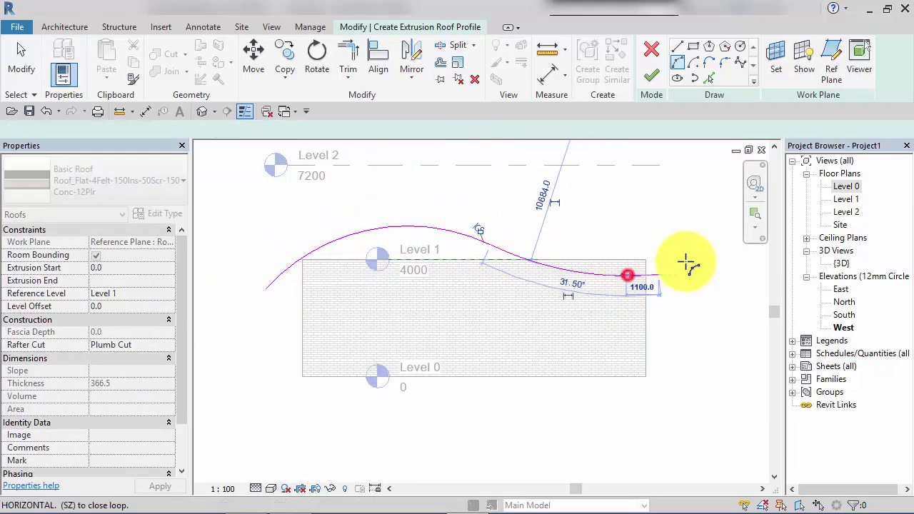
{"action": "left_click", "coordinate": [721, 287]}
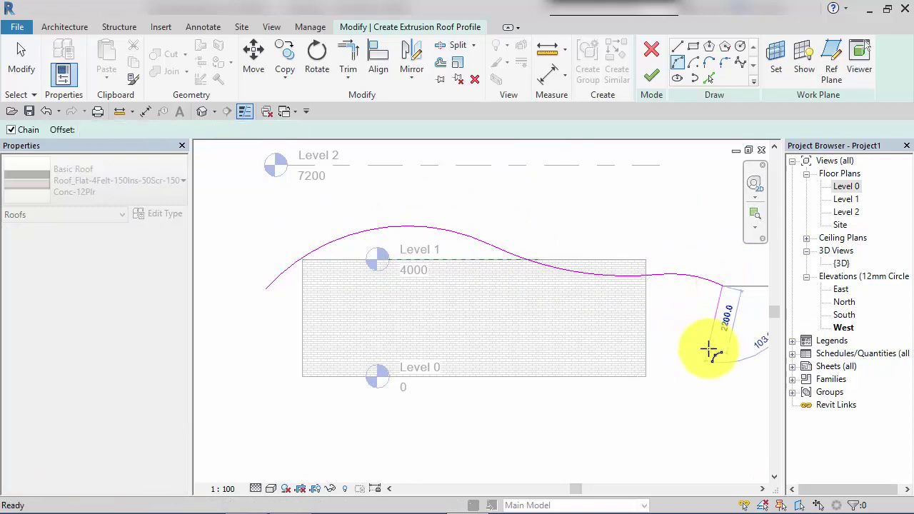
{"action": "key", "text": "Escape"}
{"action": "key", "text": "Escape"}
Step: Pan and zoom the West elevation to frame the whole roof profile and all levels
{"action": "middle_click_drag", "start_coordinate": [707, 346], "coordinate": [677, 327]}
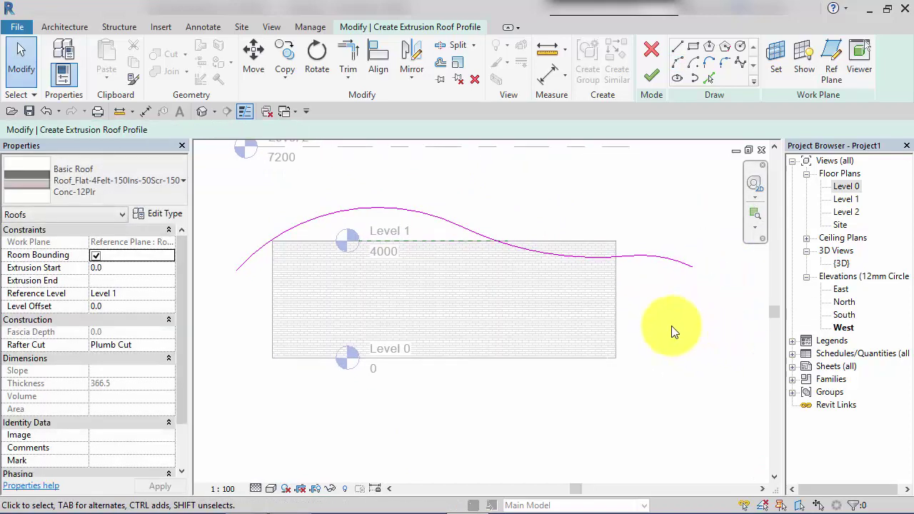
{"action": "mouse_move", "coordinate": [674, 349]}
{"action": "middle_mouse_down"}
{"action": "mouse_move", "coordinate": [684, 349]}
{"action": "mouse_move", "coordinate": [676, 346]}
{"action": "middle_mouse_up"}
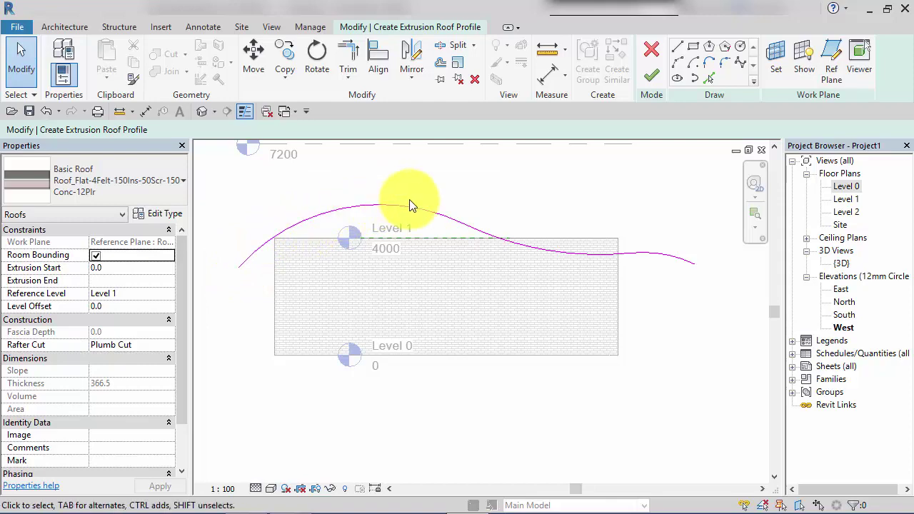
{"action": "scroll", "coordinate": [278, 273], "scroll_direction": "up", "scroll_amount": 6}
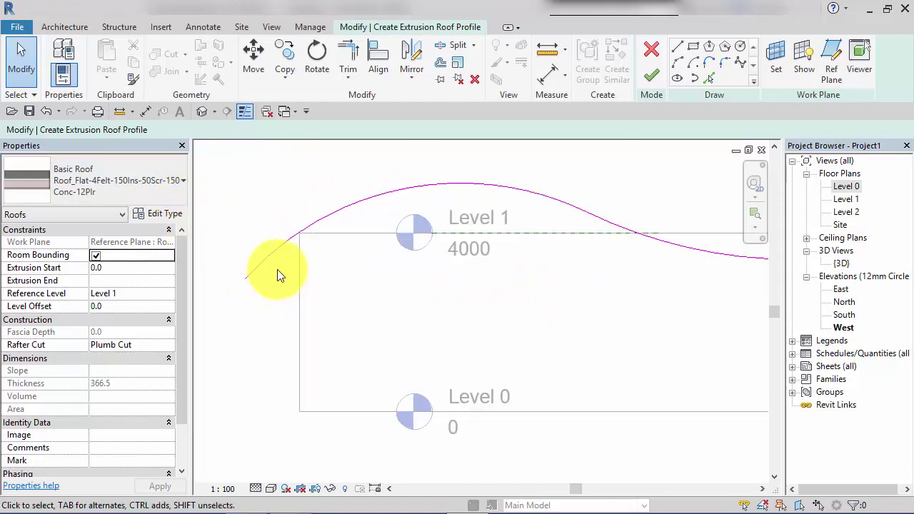
{"action": "middle_click_drag", "start_coordinate": [260, 262], "coordinate": [300, 303]}
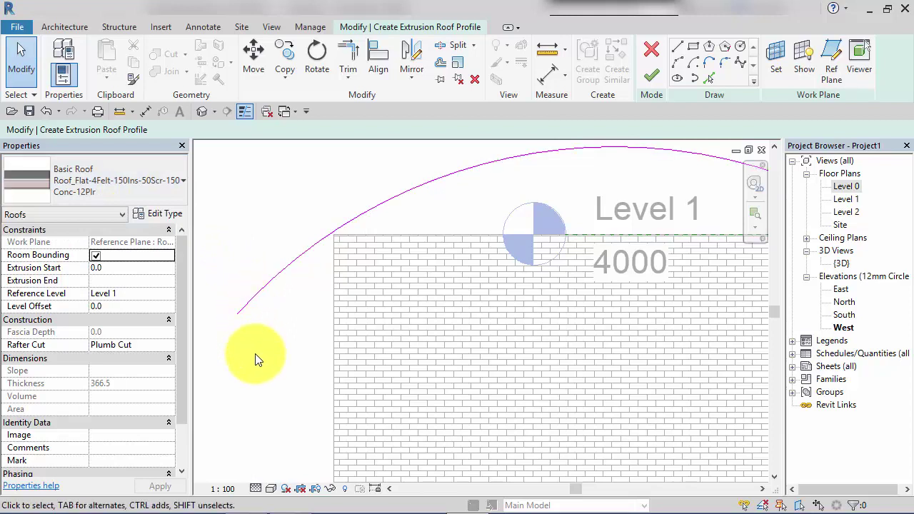
{"action": "scroll", "coordinate": [281, 272], "scroll_direction": "down", "scroll_amount": 4}
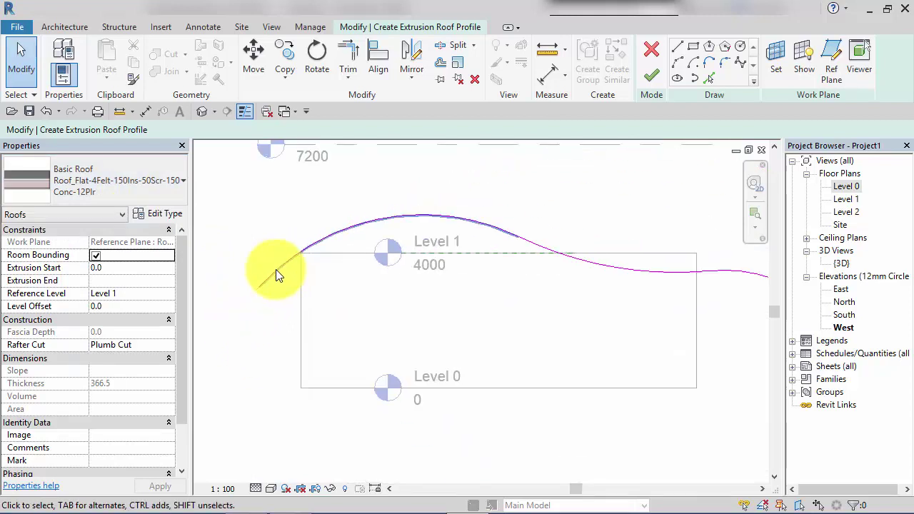
{"action": "middle_click_drag", "start_coordinate": [659, 337], "coordinate": [625, 336]}
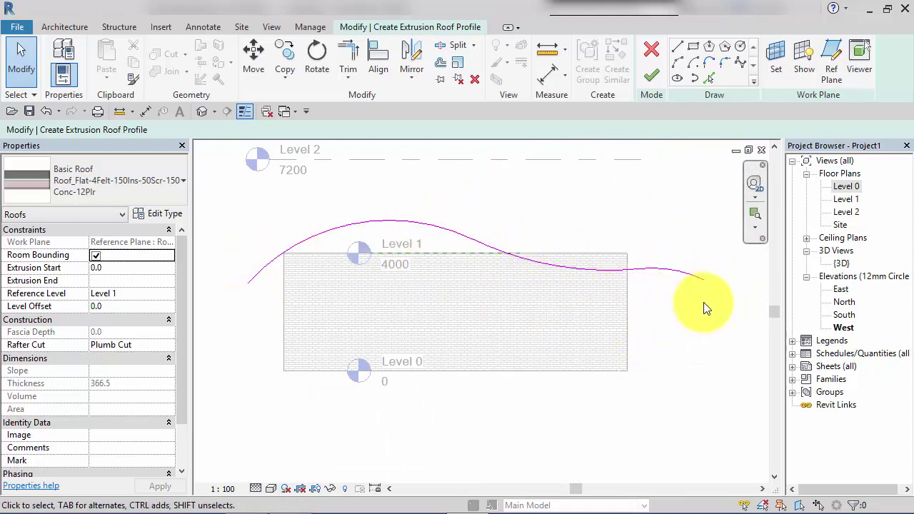
{"action": "middle_click_drag", "start_coordinate": [703, 308], "coordinate": [674, 306]}
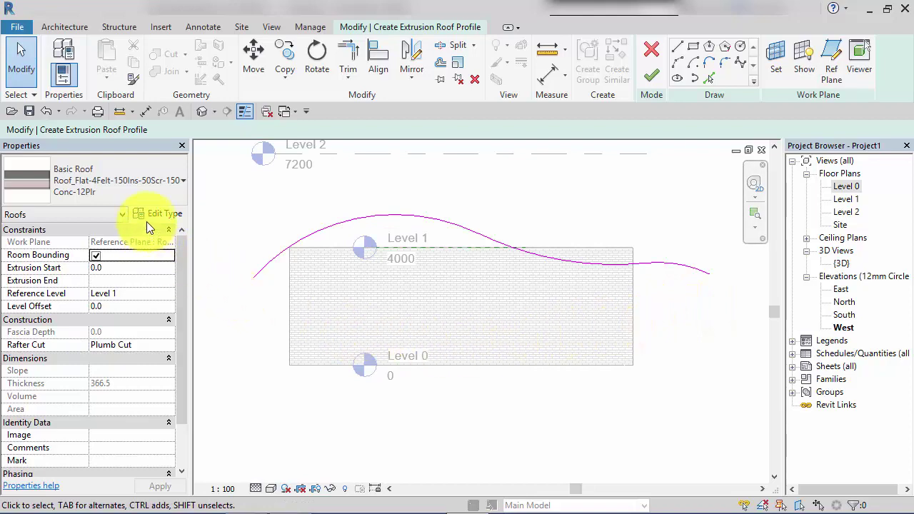
Step: Assign the Roof_Pitched-50SS-220Ins-20MPan-225Purl type (515.0 thick) to the sketched extrusion roof
{"action": "left_click", "coordinate": [170, 186]}
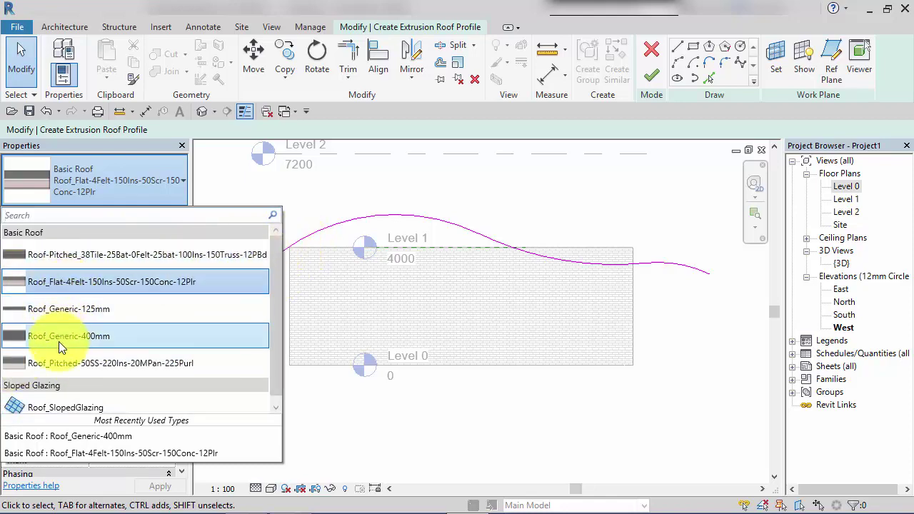
{"action": "left_click", "coordinate": [85, 364]}
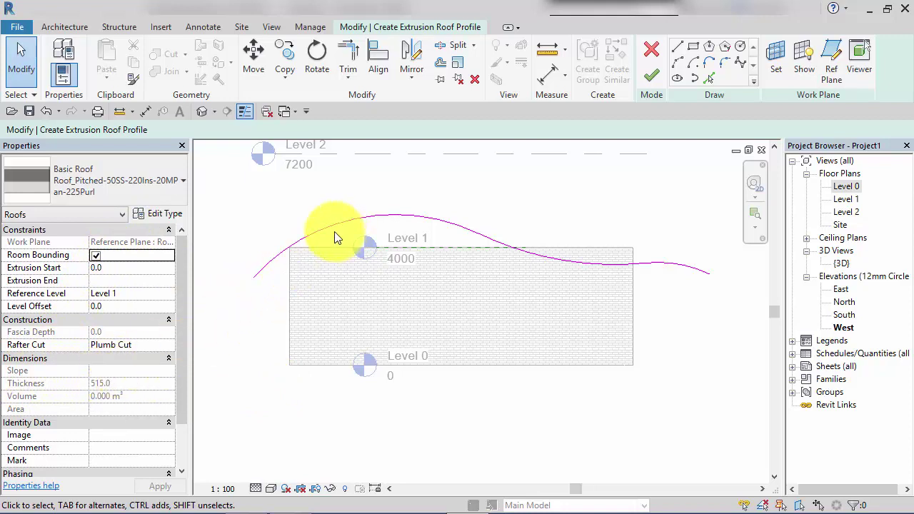
{"action": "middle_click_drag", "start_coordinate": [243, 373], "coordinate": [236, 362]}
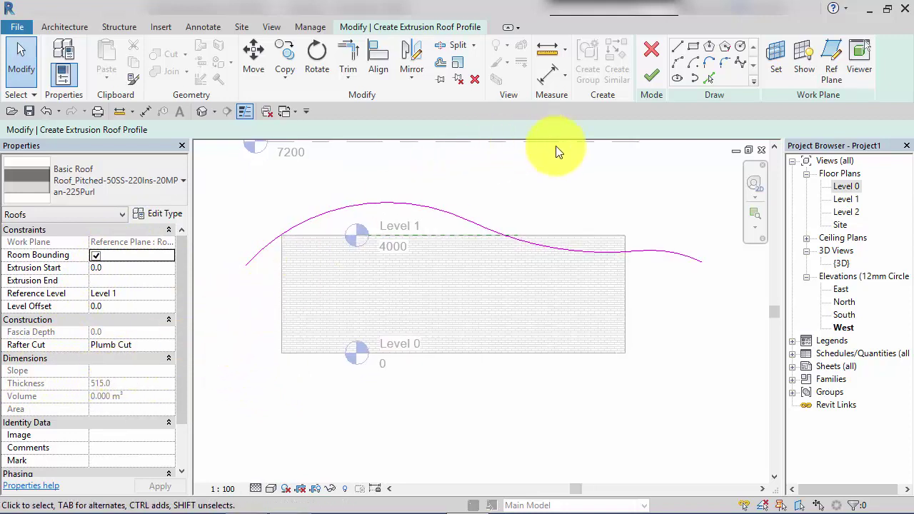
Step: Finish the wavy profile sketch and zoom to inspect the 515-thick roof in the West elevation
{"action": "left_click", "coordinate": [650, 76]}
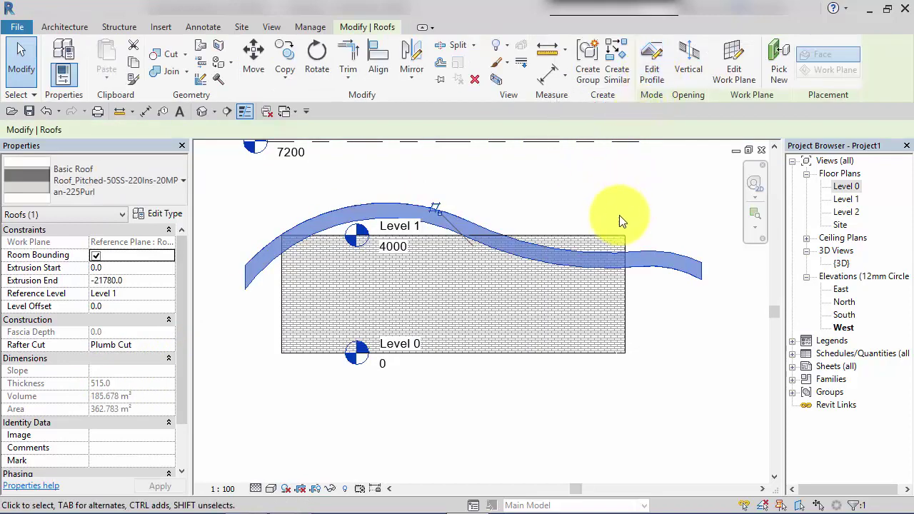
{"action": "left_click", "coordinate": [592, 213]}
{"action": "scroll", "coordinate": [255, 259], "scroll_direction": "up", "scroll_amount": 3}
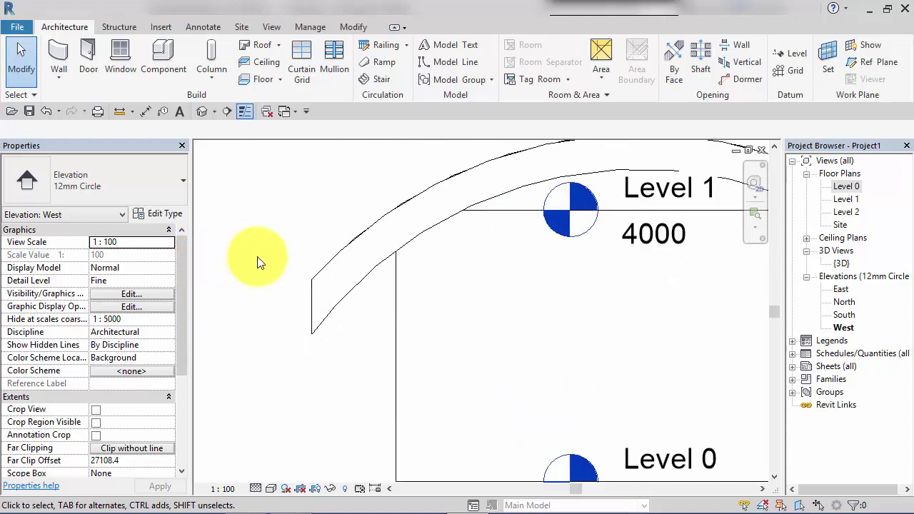
{"action": "scroll", "coordinate": [306, 306], "scroll_direction": "up", "scroll_amount": 2}
{"action": "scroll", "coordinate": [337, 265], "scroll_direction": "up", "scroll_amount": 2}
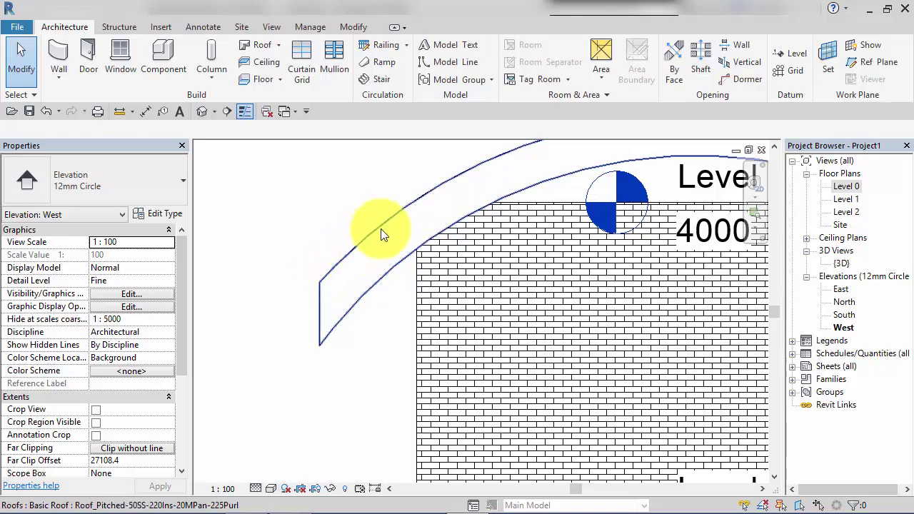
{"action": "scroll", "coordinate": [316, 247], "scroll_direction": "down", "scroll_amount": 6}
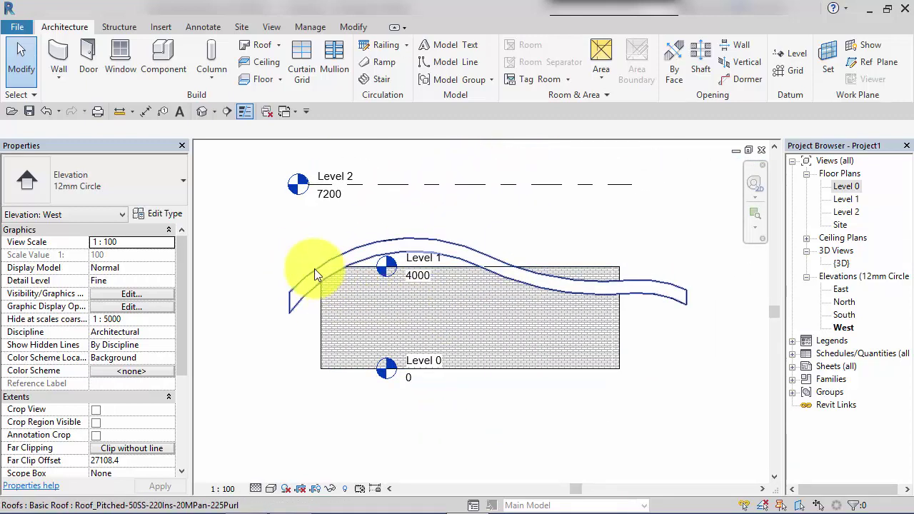
Step: Switch to the {3D} view to see the wavy roof spanning the building
{"action": "double_click", "coordinate": [845, 262]}
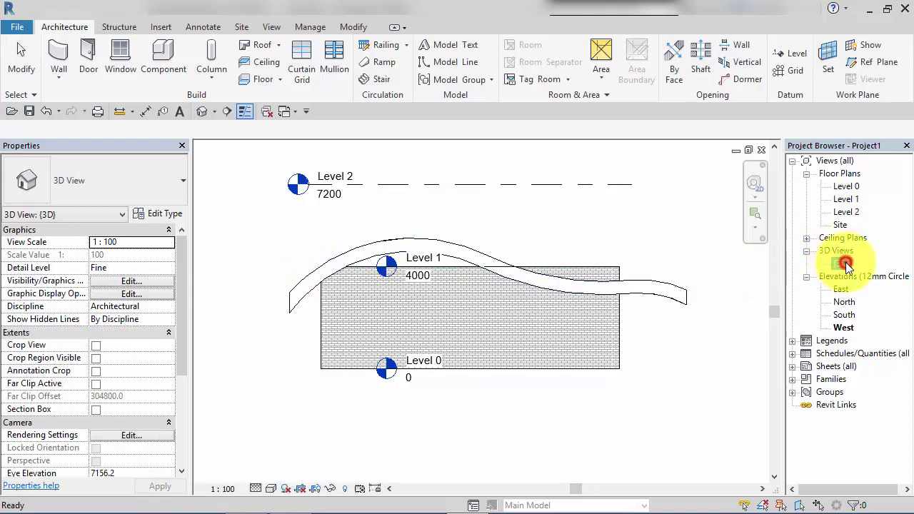
{"action": "middle_click_drag", "start_coordinate": [673, 377], "coordinate": [661, 365]}
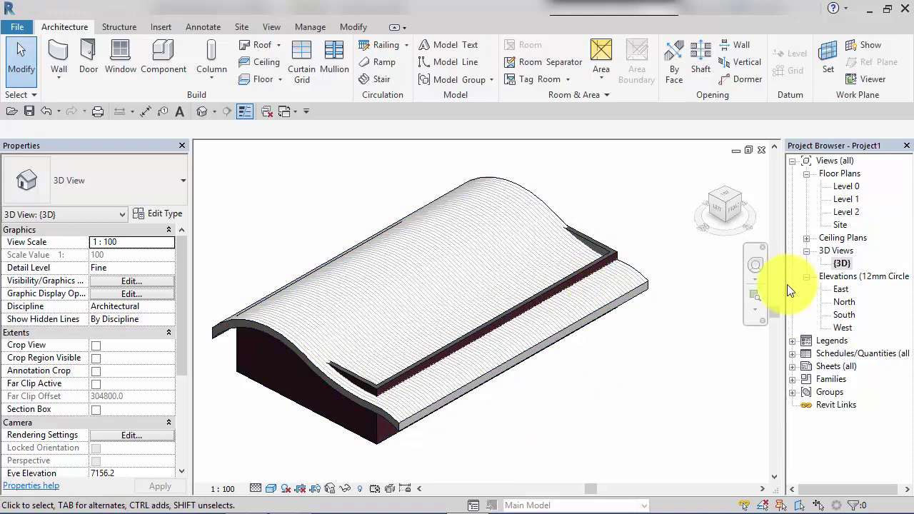
Step: Open the Level 1 floor plan and centre it in view
{"action": "left_click", "coordinate": [839, 200]}
{"action": "double_click", "coordinate": [838, 200]}
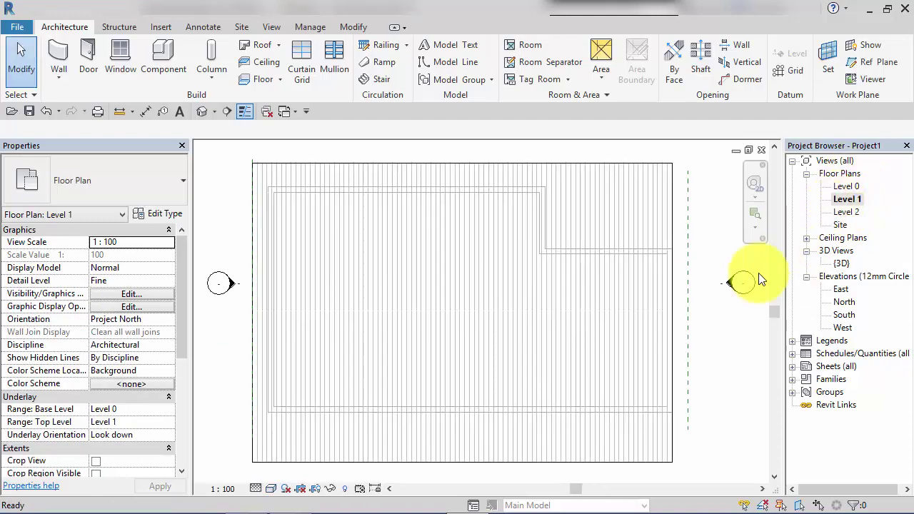
{"action": "middle_click_drag", "start_coordinate": [694, 371], "coordinate": [698, 362]}
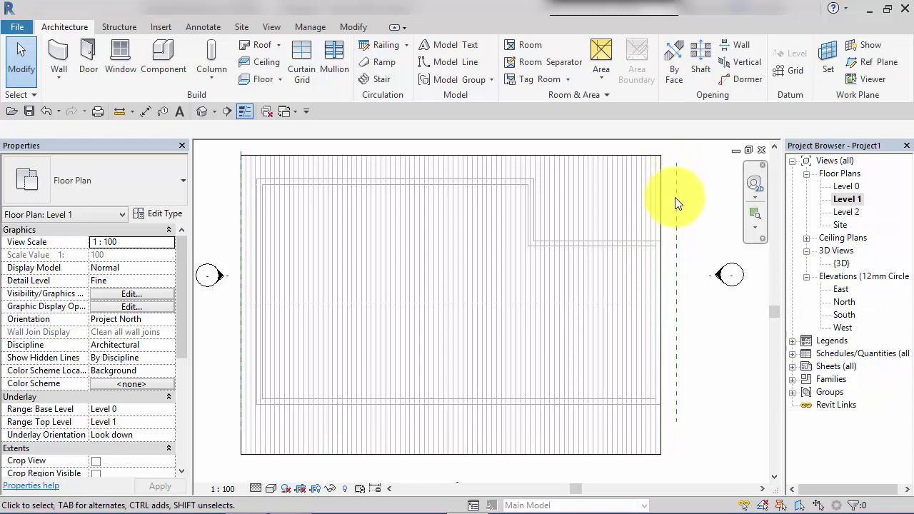
Step: Stretch the roof's end to the outer wall edge and lock it, making it 22580 long
{"action": "left_click", "coordinate": [660, 429]}
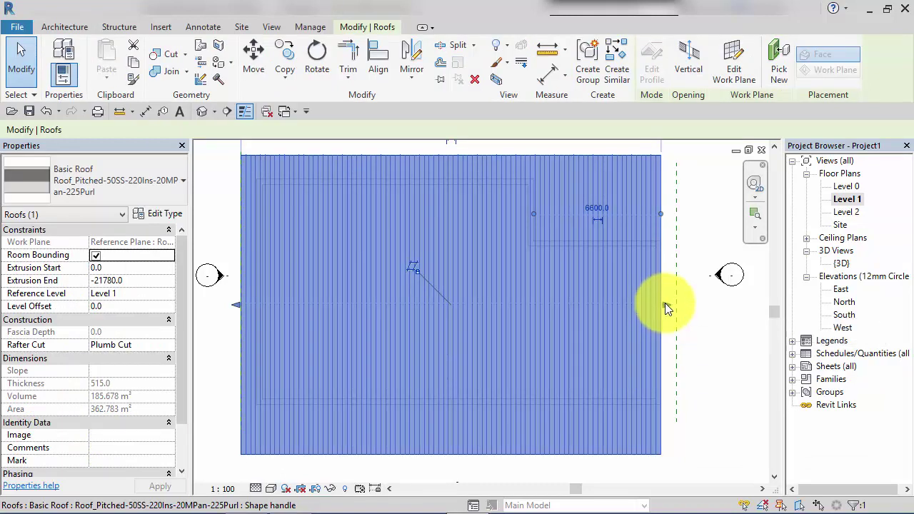
{"action": "left_click_drag", "start_coordinate": [664, 303], "coordinate": [672, 307]}
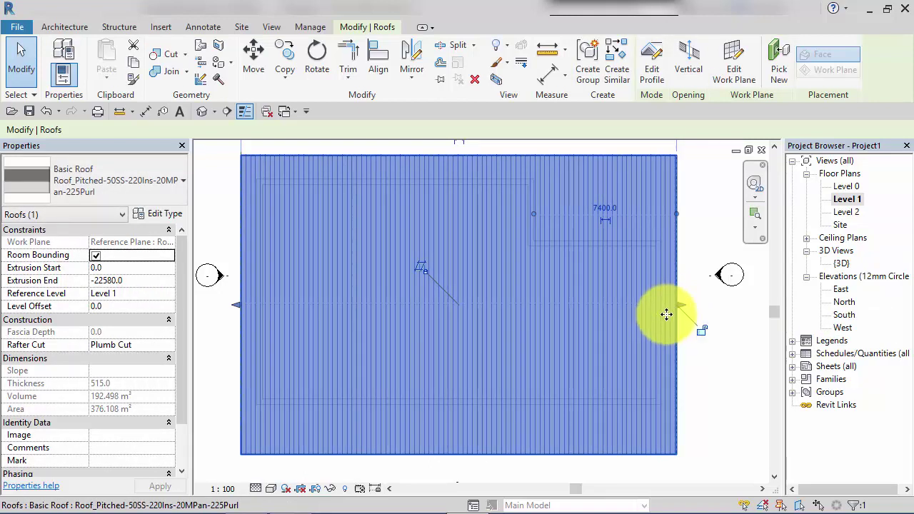
{"action": "left_click", "coordinate": [700, 332]}
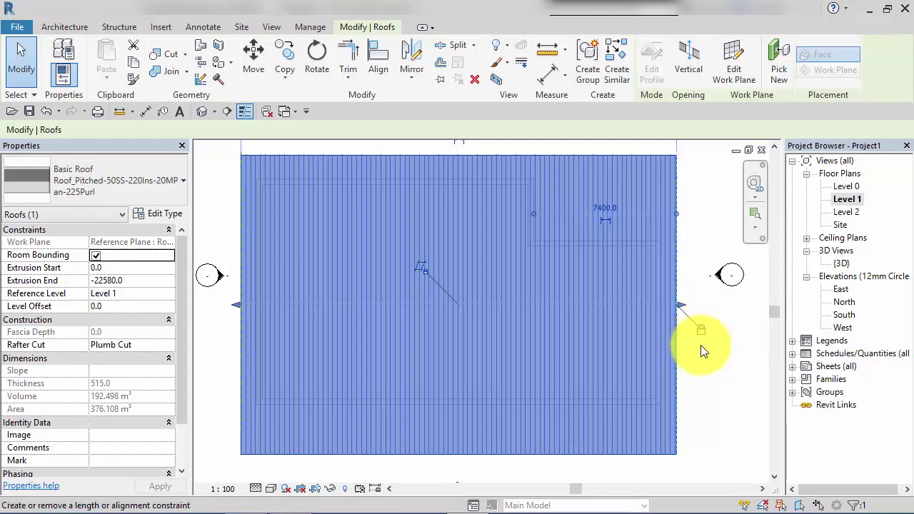
{"action": "scroll", "coordinate": [724, 372], "scroll_direction": "down", "scroll_amount": 2}
{"action": "middle_click_drag", "start_coordinate": [724, 376], "coordinate": [709, 400]}
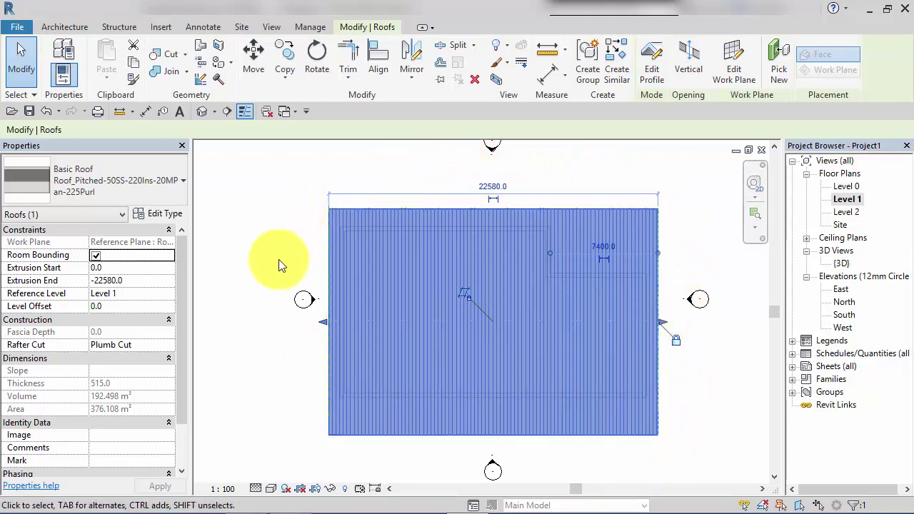
{"action": "left_click", "coordinate": [718, 373]}
Step: In the 3D view, filter roofs out of a window selection and attach all six wall tops to the roof
{"action": "middle_click_drag", "start_coordinate": [726, 378], "coordinate": [713, 369]}
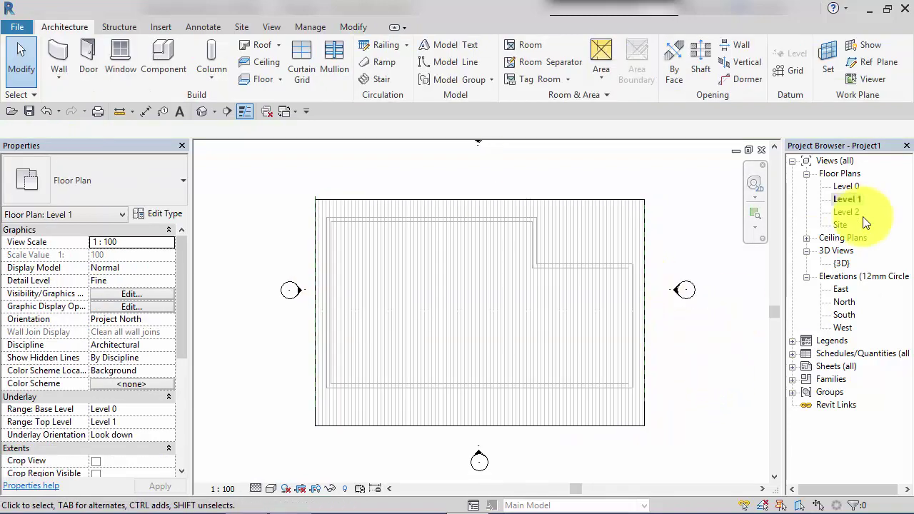
{"action": "double_click", "coordinate": [843, 263]}
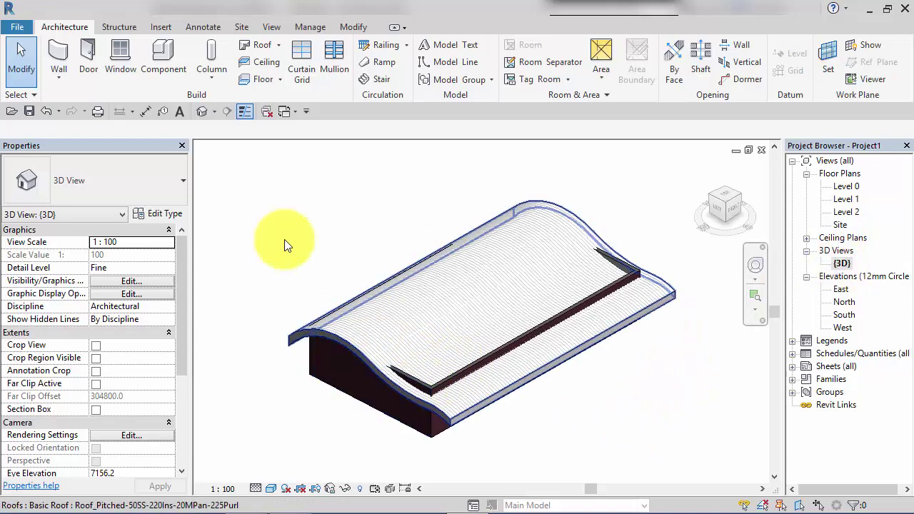
{"action": "left_click_drag", "start_coordinate": [253, 167], "coordinate": [691, 460]}
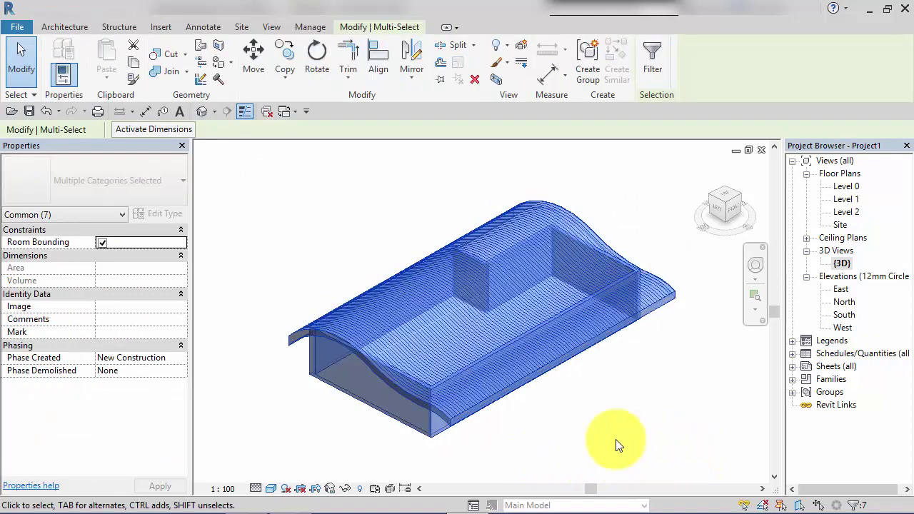
{"action": "left_click", "coordinate": [647, 57]}
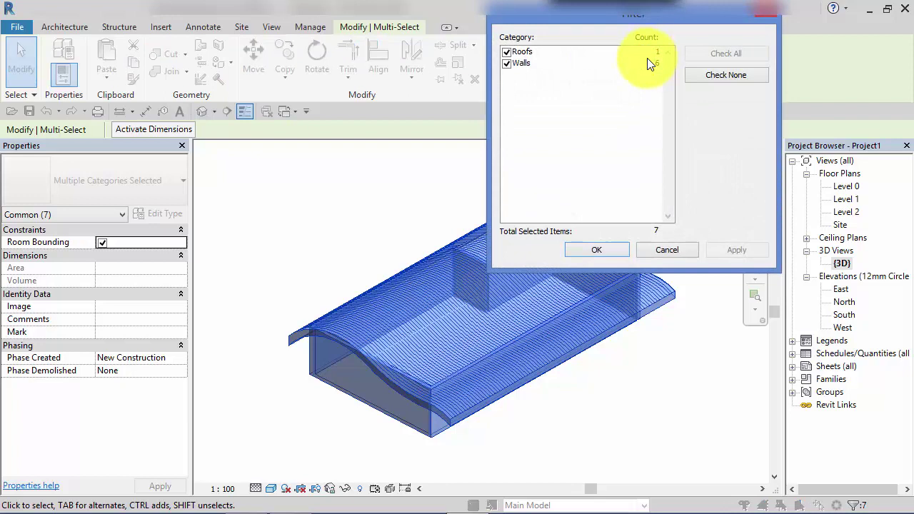
{"action": "left_click", "coordinate": [506, 52]}
{"action": "left_click", "coordinate": [616, 250]}
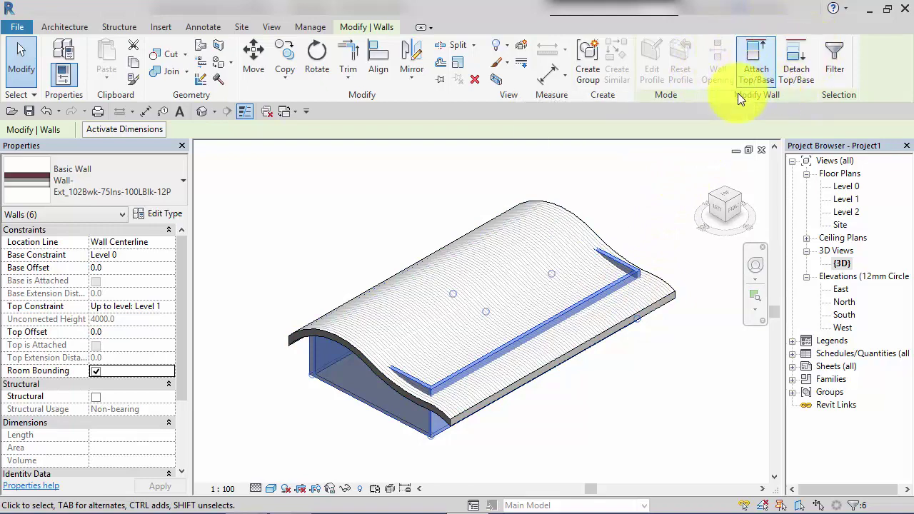
{"action": "left_click", "coordinate": [755, 63]}
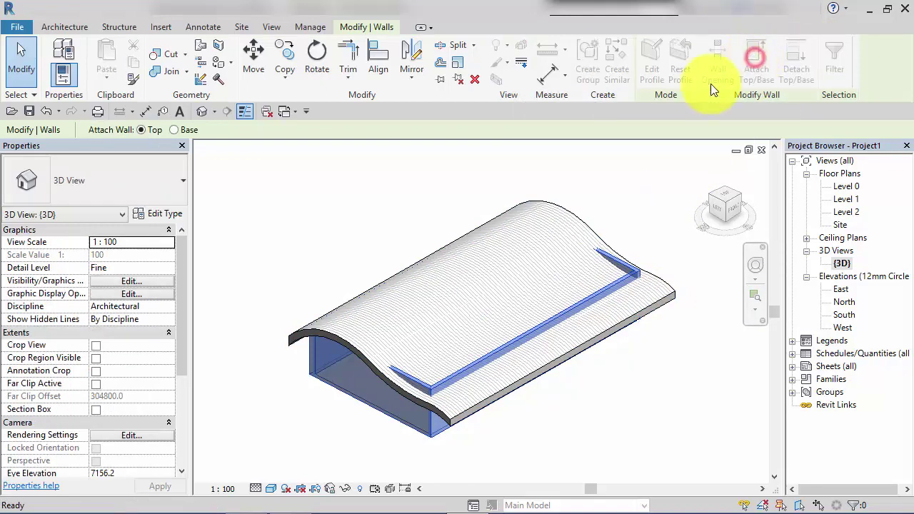
{"action": "left_click", "coordinate": [663, 287]}
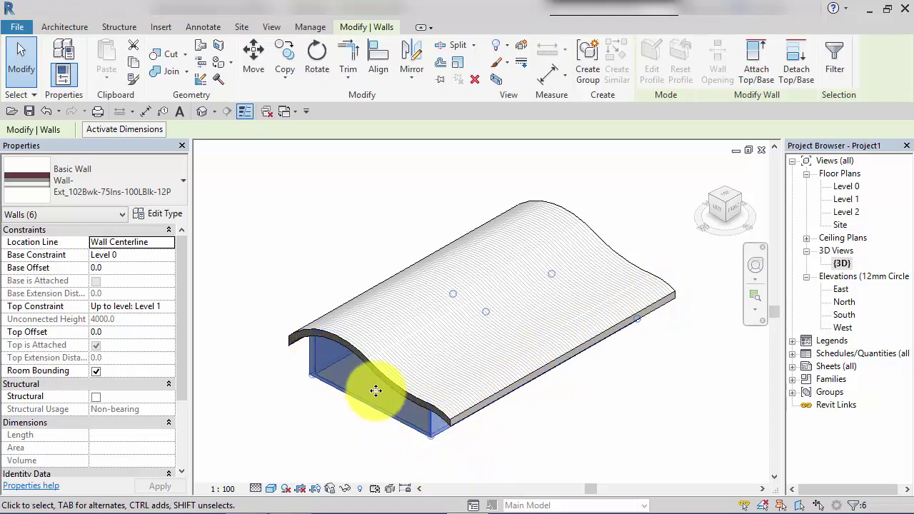
Step: Deselect the walls and switch from the 3D view to the Level 1 floor plan
{"action": "left_click", "coordinate": [626, 383]}
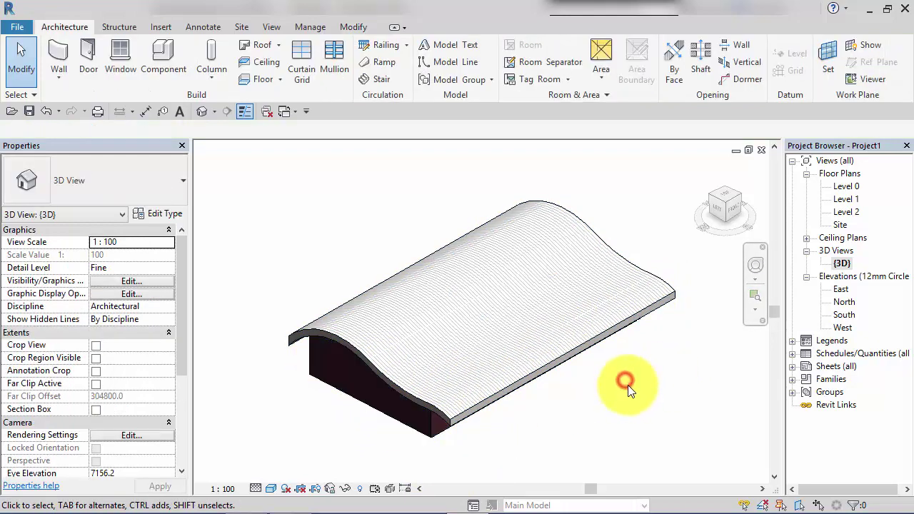
{"action": "middle_click_drag", "start_coordinate": [627, 385], "coordinate": [608, 386]}
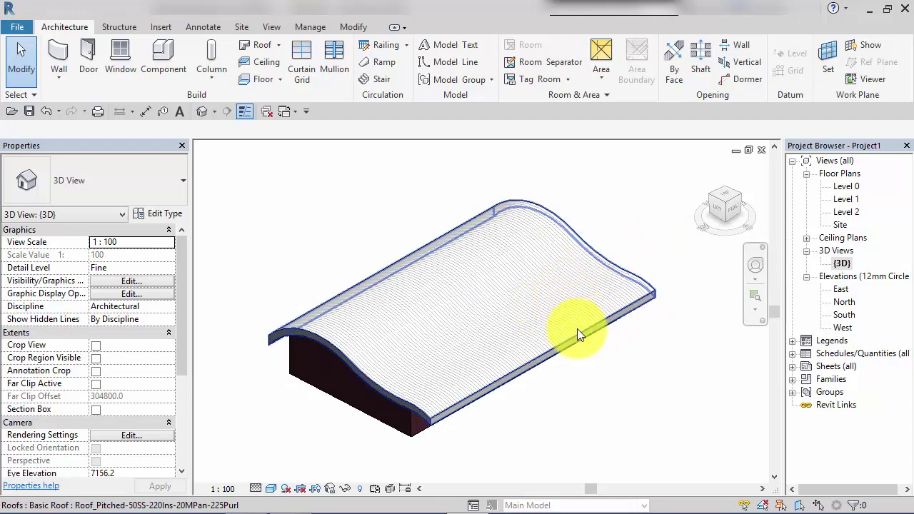
{"action": "double_click", "coordinate": [848, 200]}
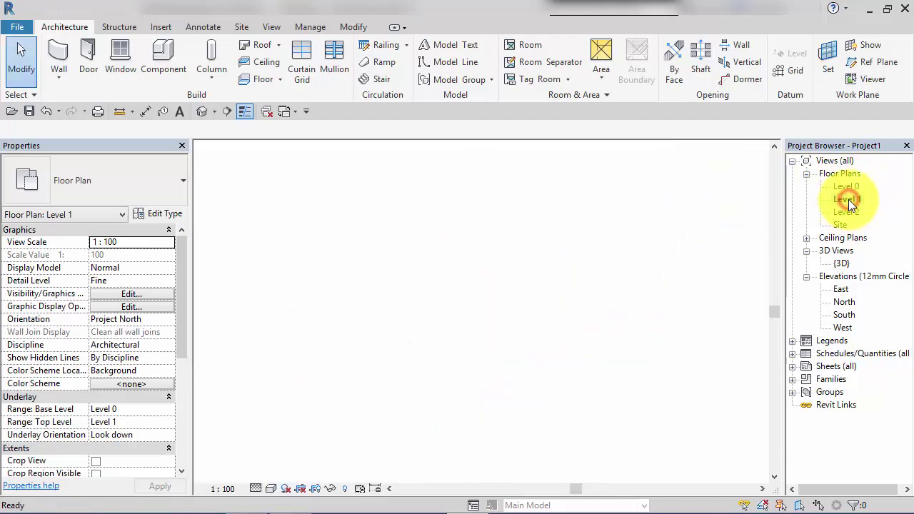
Step: Recentre the Level 1 plan and select the 22580-long, 515-thick extruded roof
{"action": "middle_click_drag", "start_coordinate": [726, 224], "coordinate": [673, 276]}
{"action": "scroll", "coordinate": [774, 214], "scroll_direction": "down", "scroll_amount": 2}
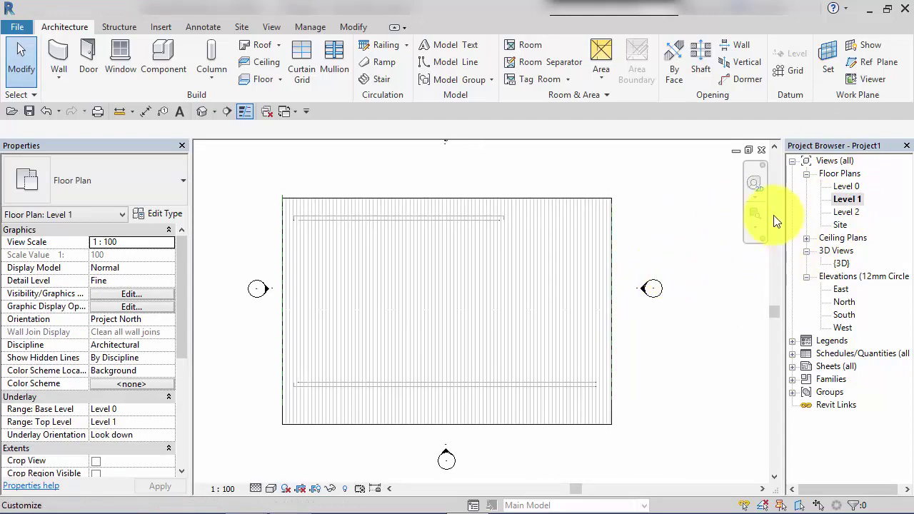
{"action": "middle_click_drag", "start_coordinate": [653, 236], "coordinate": [683, 224]}
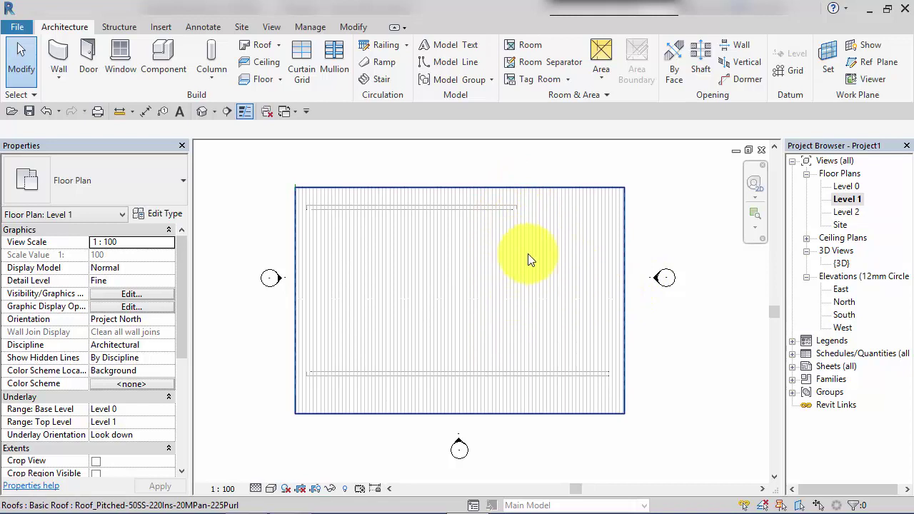
{"action": "middle_click_drag", "start_coordinate": [548, 216], "coordinate": [551, 234]}
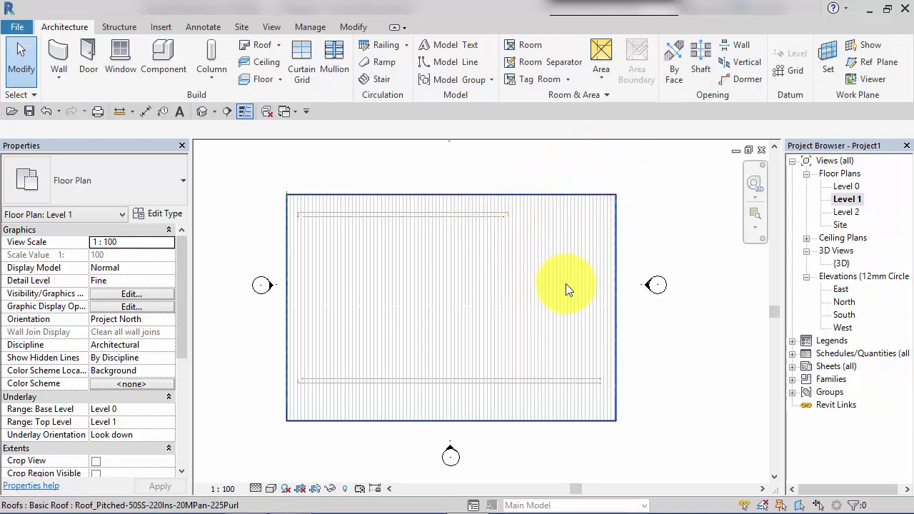
{"action": "mouse_move", "coordinate": [678, 235]}
{"action": "middle_mouse_down"}
{"action": "mouse_move", "coordinate": [679, 220]}
{"action": "mouse_move", "coordinate": [682, 235]}
{"action": "mouse_move", "coordinate": [664, 239]}
{"action": "middle_mouse_up"}
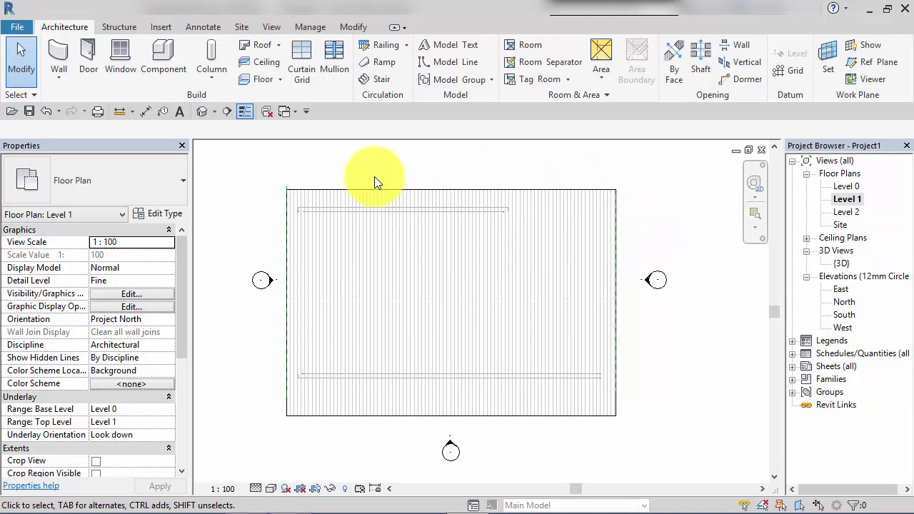
{"action": "left_click", "coordinate": [613, 235]}
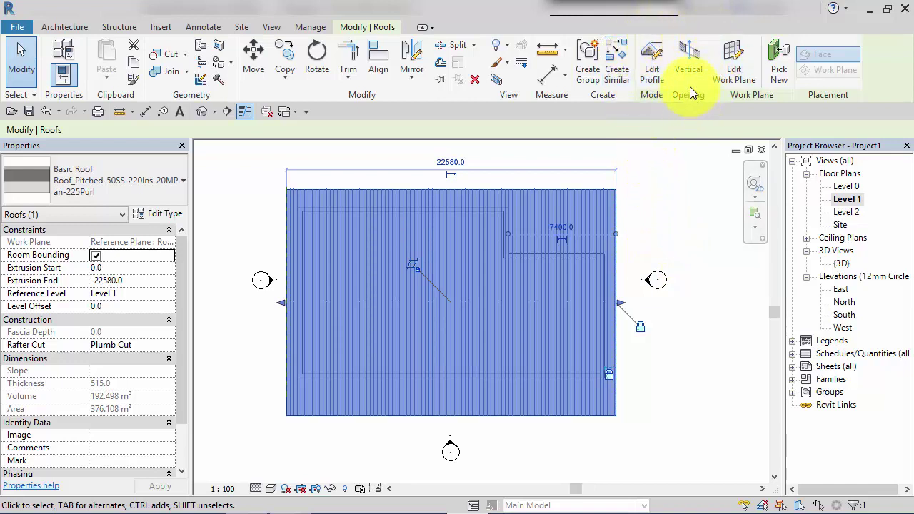
Step: Start a vertical opening and draw a Start-End-Radius arc across the roof's top-right corner
{"action": "left_click", "coordinate": [688, 68]}
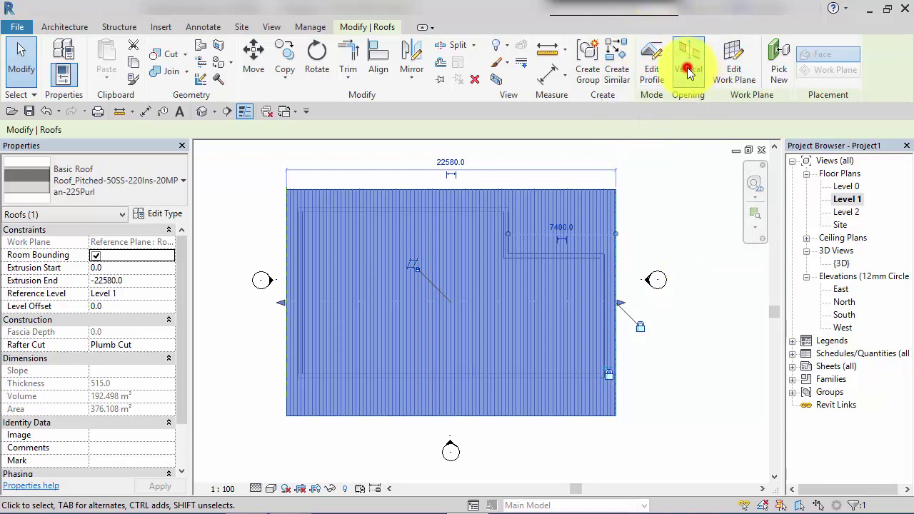
{"action": "middle_click_drag", "start_coordinate": [665, 205], "coordinate": [650, 210]}
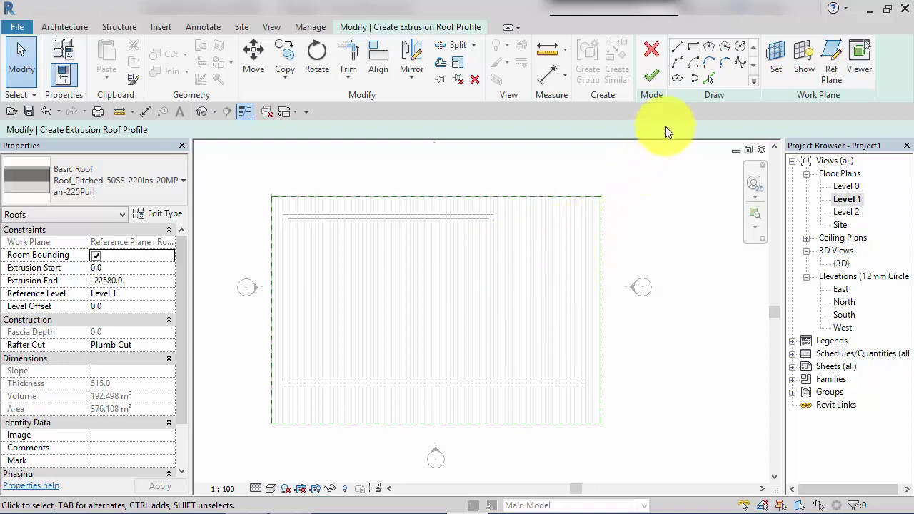
{"action": "left_click", "coordinate": [676, 62]}
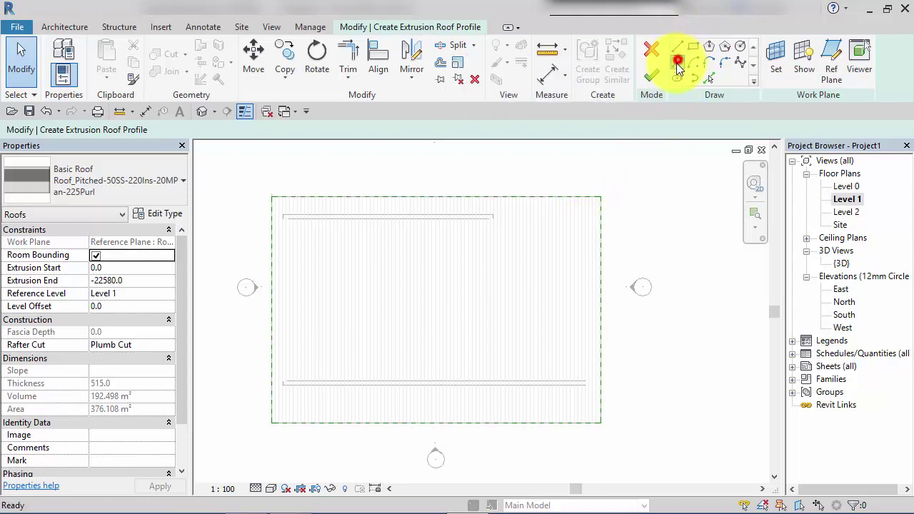
{"action": "left_click", "coordinate": [499, 177]}
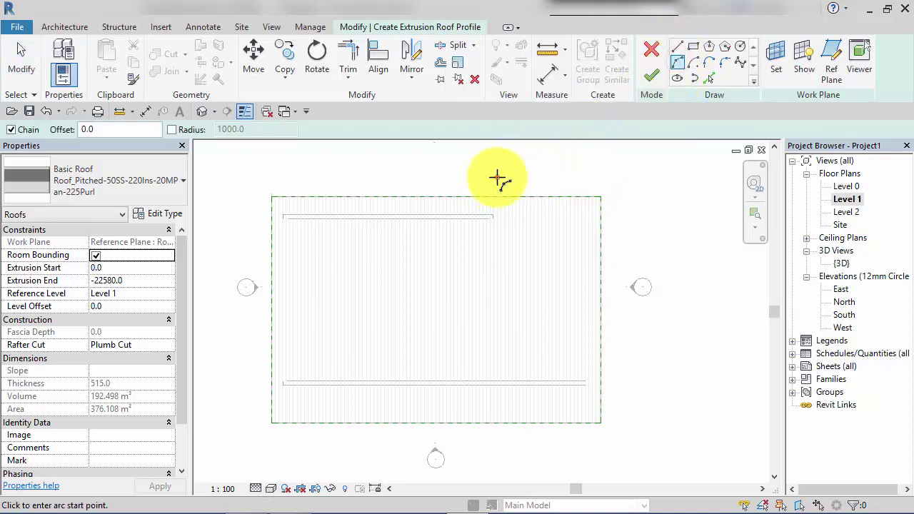
{"action": "left_click", "coordinate": [621, 280]}
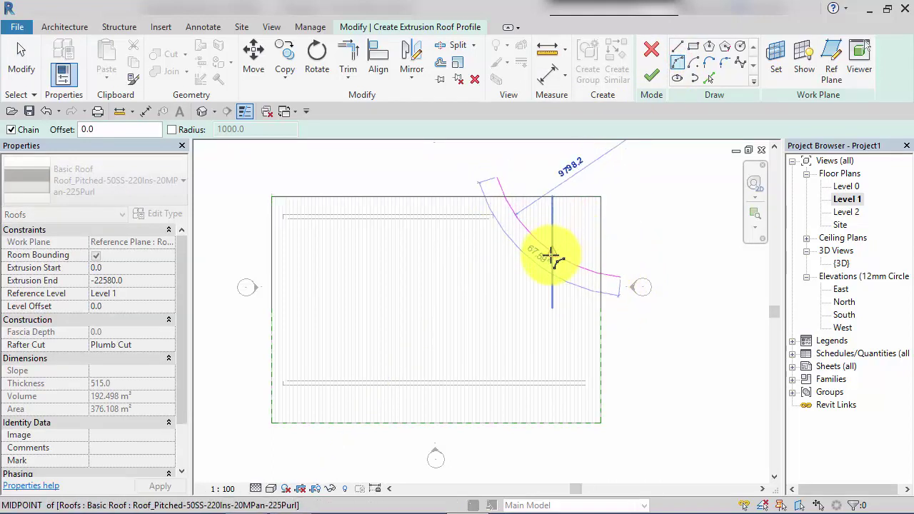
{"action": "left_click", "coordinate": [620, 223]}
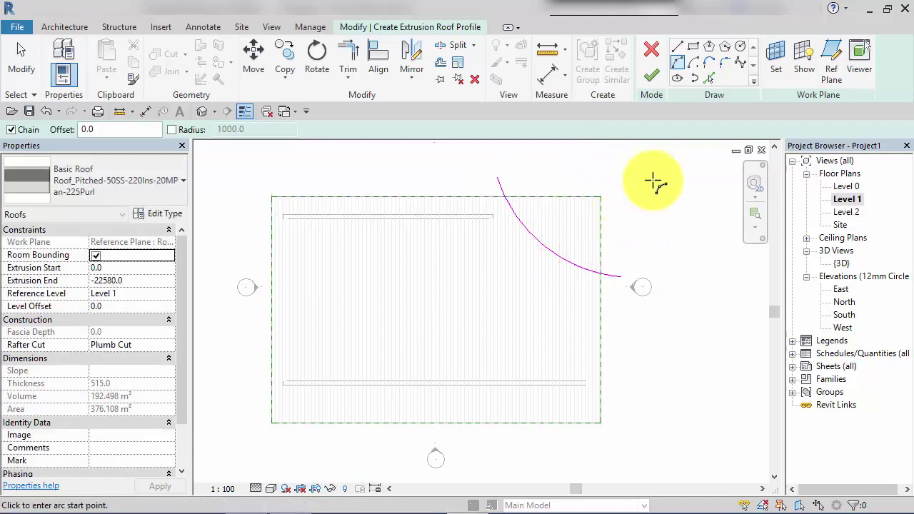
Step: Close the opening profile with a horizontal and a vertical line, then finish the cut
{"action": "left_click", "coordinate": [677, 48]}
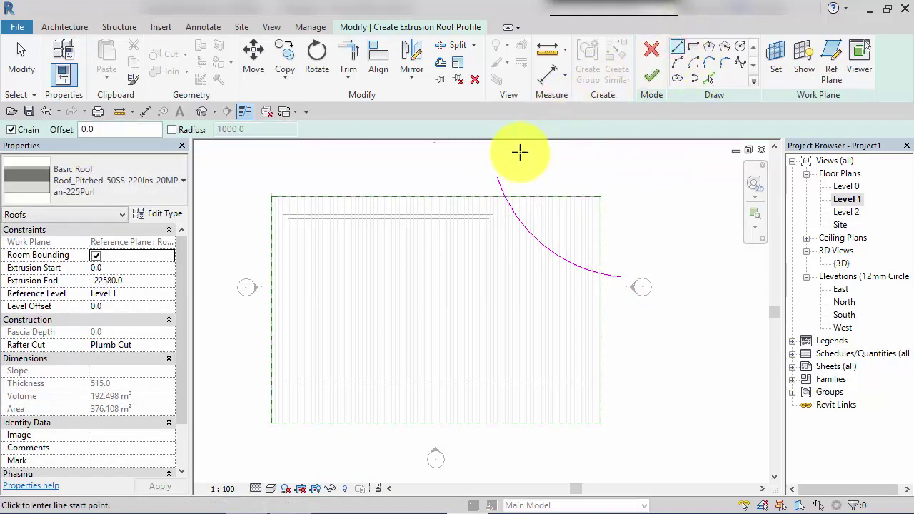
{"action": "left_click", "coordinate": [497, 177]}
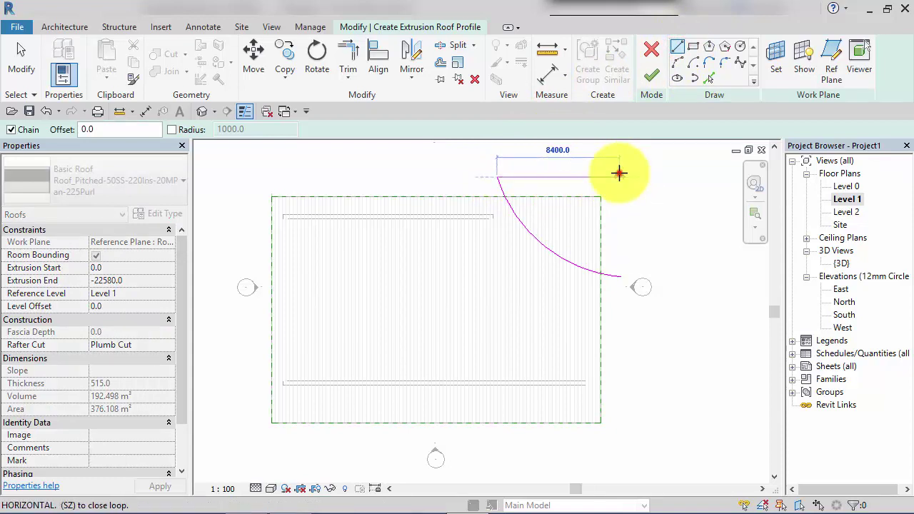
{"action": "left_click", "coordinate": [619, 174]}
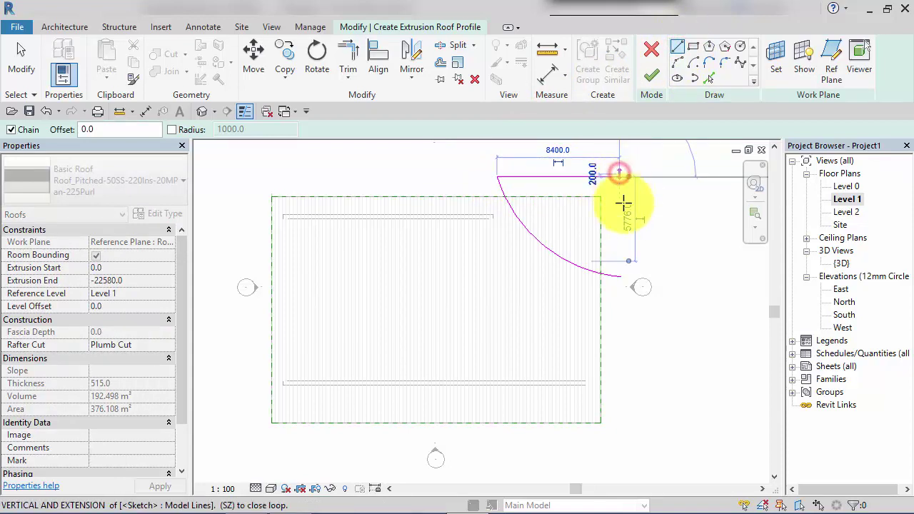
{"action": "left_click", "coordinate": [620, 275]}
{"action": "key", "text": "Escape"}
{"action": "key", "text": "Escape"}
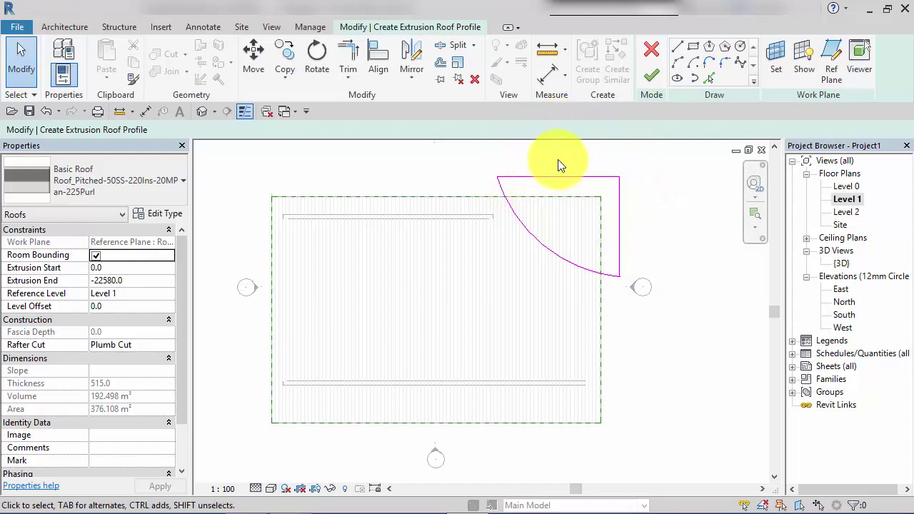
{"action": "left_click", "coordinate": [656, 75]}
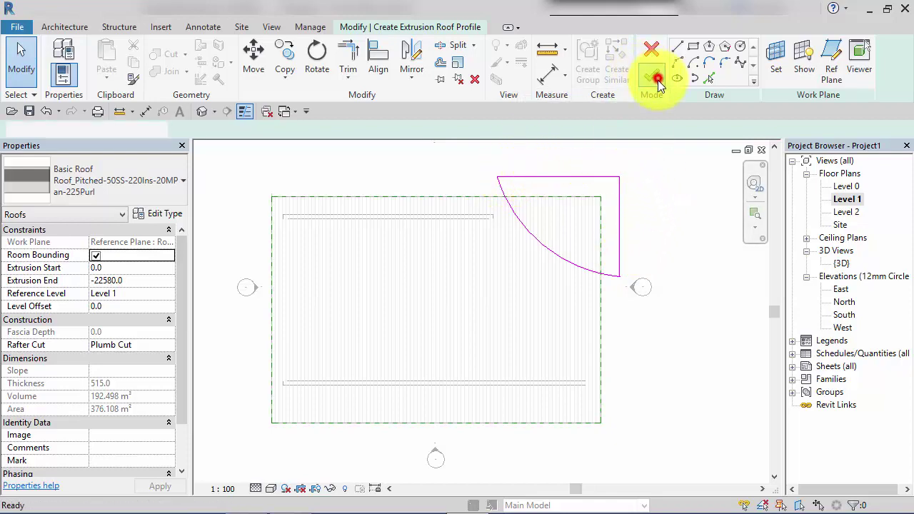
{"action": "left_click", "coordinate": [651, 221]}
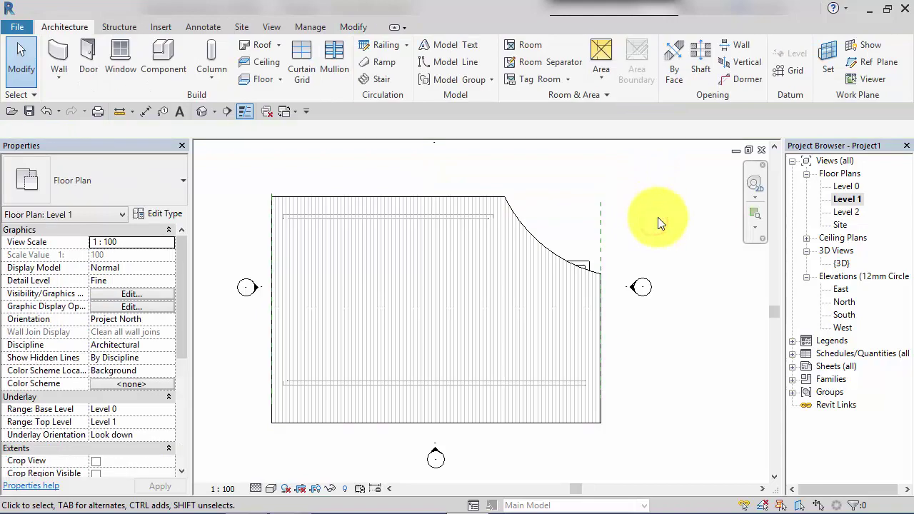
Step: Drag the short wall at the curved roof cut downward to a 4300 offset
{"action": "scroll", "coordinate": [655, 218], "scroll_direction": "up", "scroll_amount": 2}
{"action": "mouse_move", "coordinate": [682, 263]}
{"action": "middle_mouse_down"}
{"action": "mouse_move", "coordinate": [642, 293]}
{"action": "mouse_move", "coordinate": [662, 253]}
{"action": "mouse_move", "coordinate": [648, 221]}
{"action": "middle_mouse_up"}
{"action": "scroll", "coordinate": [638, 230], "scroll_direction": "up", "scroll_amount": 1}
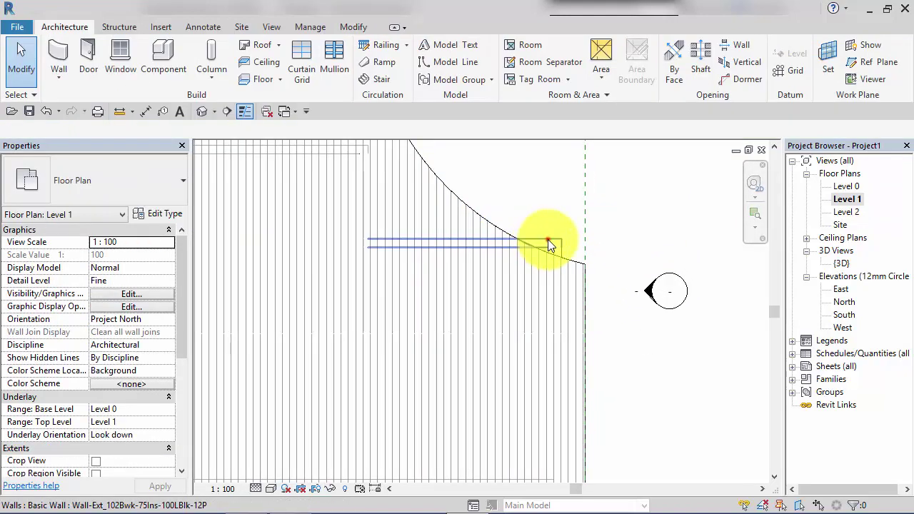
{"action": "left_click", "coordinate": [545, 242]}
{"action": "left_click_drag", "start_coordinate": [537, 243], "coordinate": [543, 284]}
{"action": "left_click", "coordinate": [639, 225]}
{"action": "scroll", "coordinate": [724, 397], "scroll_direction": "down", "scroll_amount": 1}
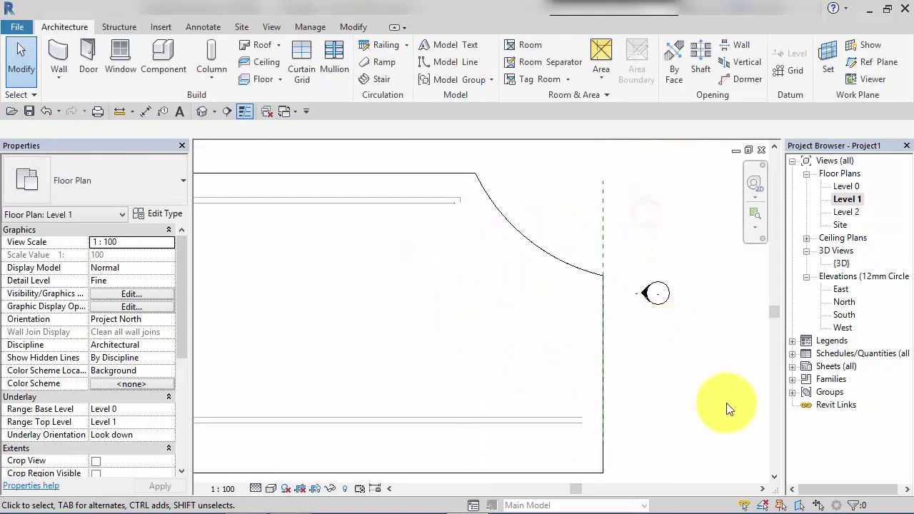
{"action": "middle_click_drag", "start_coordinate": [724, 398], "coordinate": [673, 381]}
Step: Open the {3D} view and orbit to inspect the curved notch cut through the roof
{"action": "double_click", "coordinate": [841, 263]}
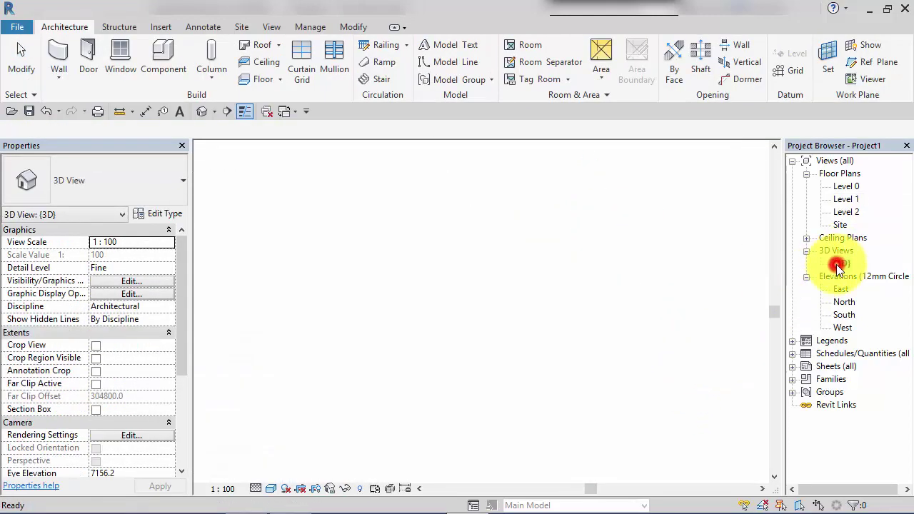
{"action": "middle_click_drag", "start_coordinate": [653, 336], "coordinate": [689, 326], "text": "shift"}
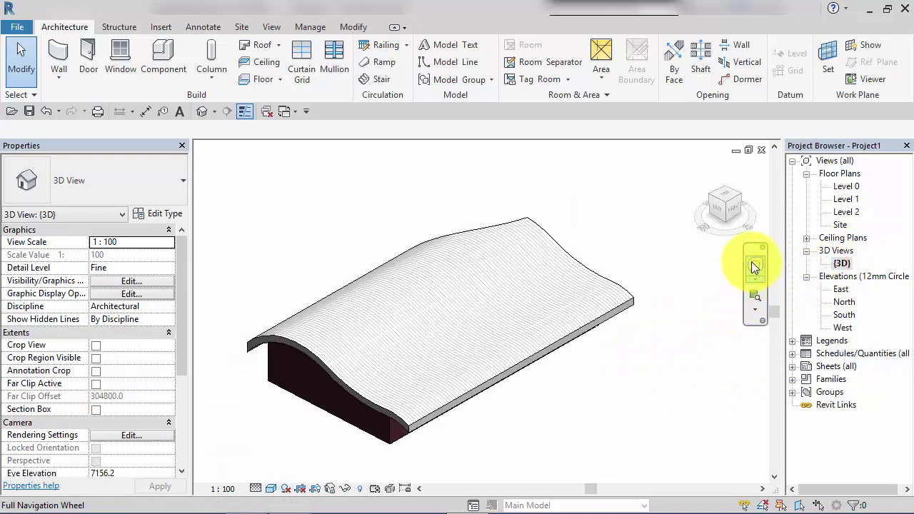
{"action": "left_click", "coordinate": [754, 266]}
{"action": "left_click_drag", "start_coordinate": [707, 307], "coordinate": [449, 447]}
{"action": "key", "text": "Escape"}
{"action": "scroll", "coordinate": [377, 442], "scroll_direction": "up", "scroll_amount": 4}
{"action": "mouse_move", "coordinate": [377, 446]}
{"action": "middle_mouse_down"}
{"action": "mouse_move", "coordinate": [462, 412]}
{"action": "mouse_move", "coordinate": [387, 400]}
{"action": "middle_mouse_up"}
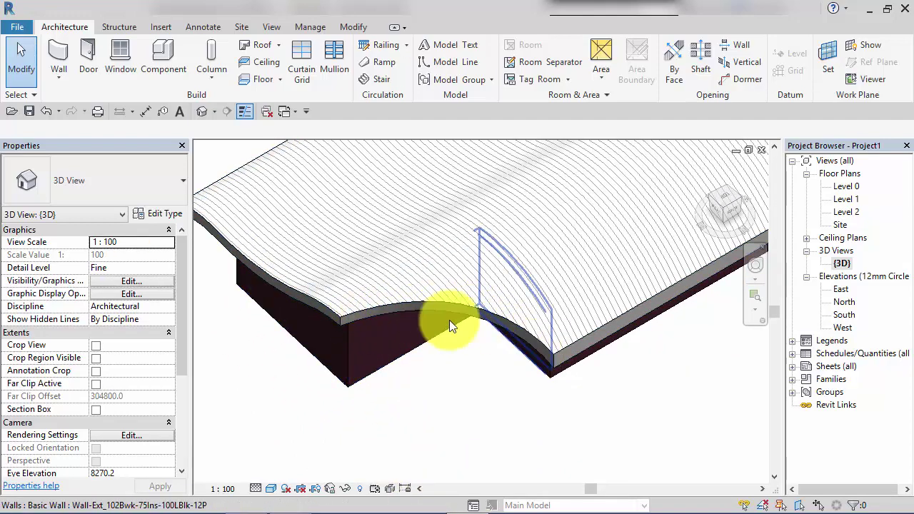
{"action": "scroll", "coordinate": [484, 380], "scroll_direction": "down", "scroll_amount": 3}
{"action": "middle_click_drag", "start_coordinate": [483, 379], "coordinate": [465, 422]}
{"action": "scroll", "coordinate": [712, 265], "scroll_direction": "up", "scroll_amount": 2}
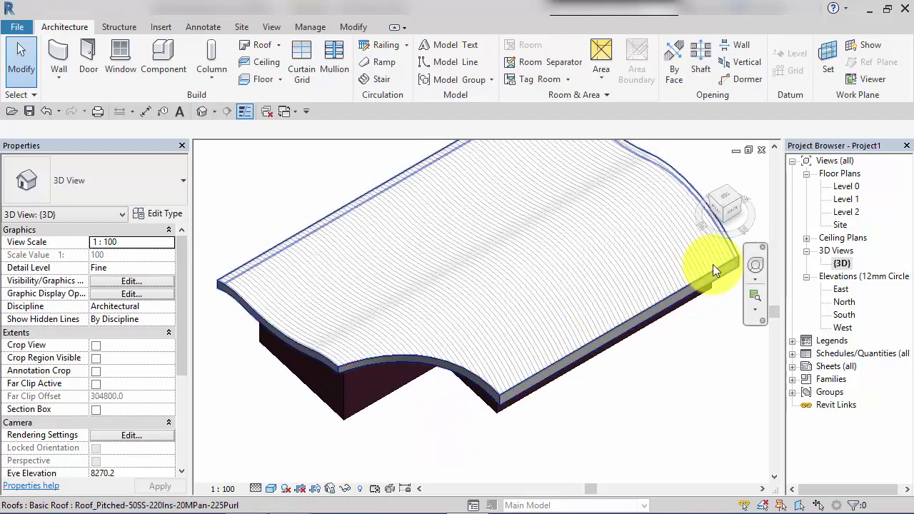
Step: Reopen the Level 1 floor plan and fit the whole roof outline with its curved corner cut
{"action": "double_click", "coordinate": [847, 200]}
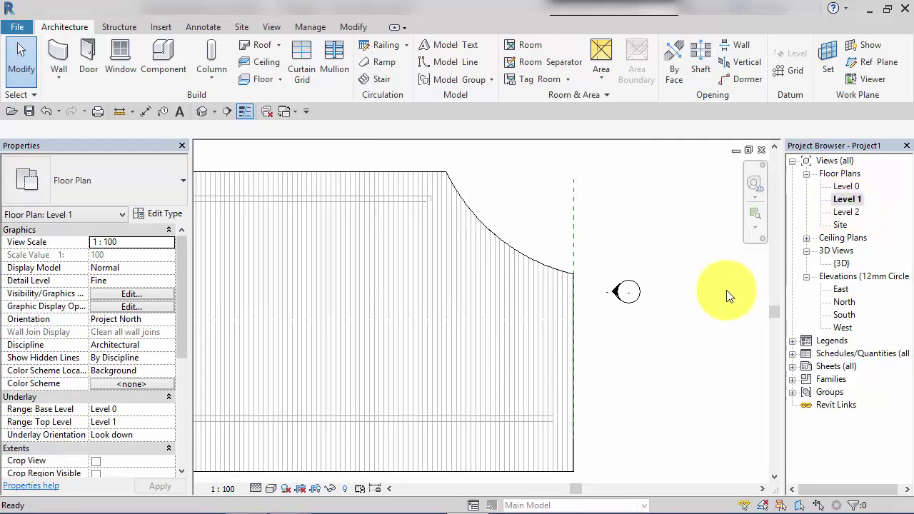
{"action": "scroll", "coordinate": [676, 351], "scroll_direction": "down", "scroll_amount": 2}
{"action": "mouse_move", "coordinate": [729, 376]}
{"action": "middle_mouse_down"}
{"action": "mouse_move", "coordinate": [730, 350]}
{"action": "mouse_move", "coordinate": [702, 362]}
{"action": "middle_mouse_up"}
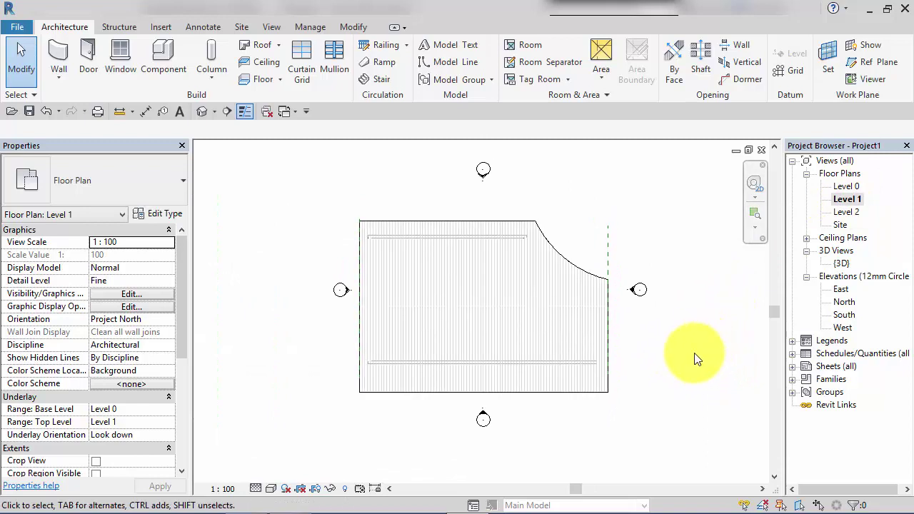